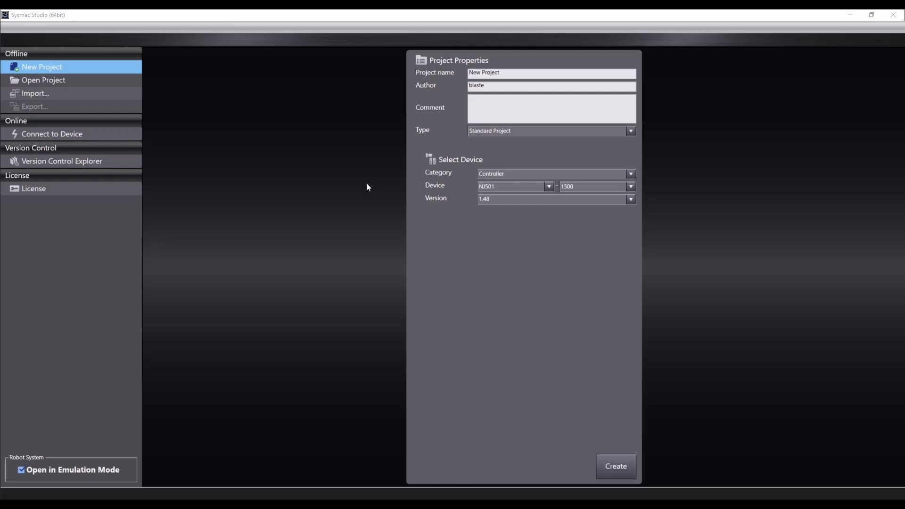
- Create a standard project named visualisation with the Application Manager device category
click(513, 175)
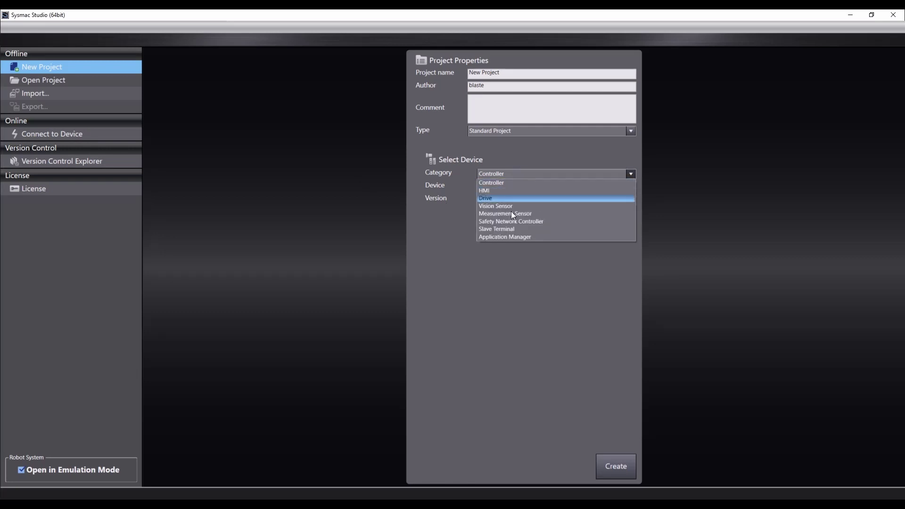
click(513, 238)
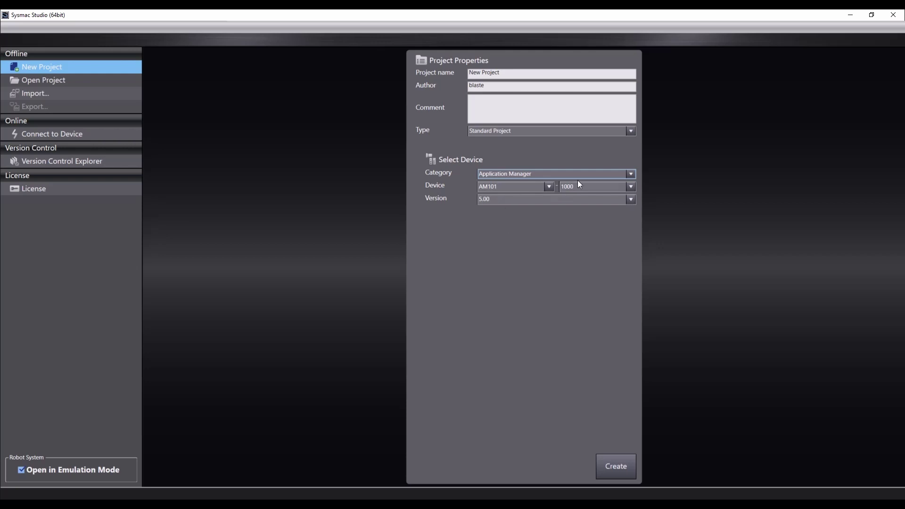
click(443, 73)
text(visualisation)
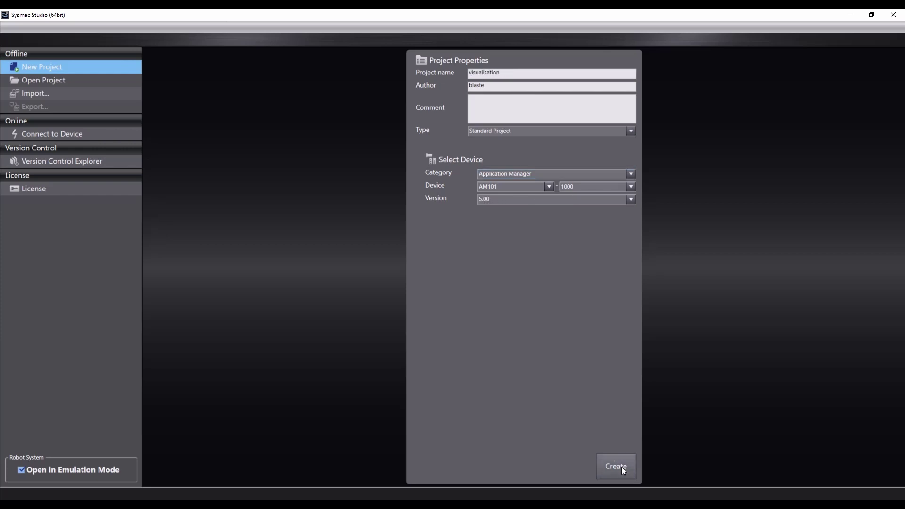
click(621, 468)
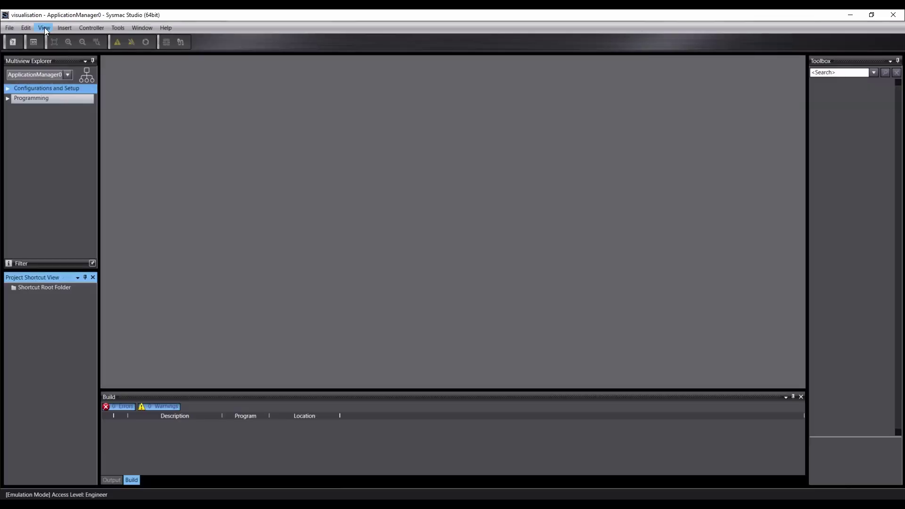
- Open the 3D Visualizer and widen its pane to about half of the workspace
click(44, 27)
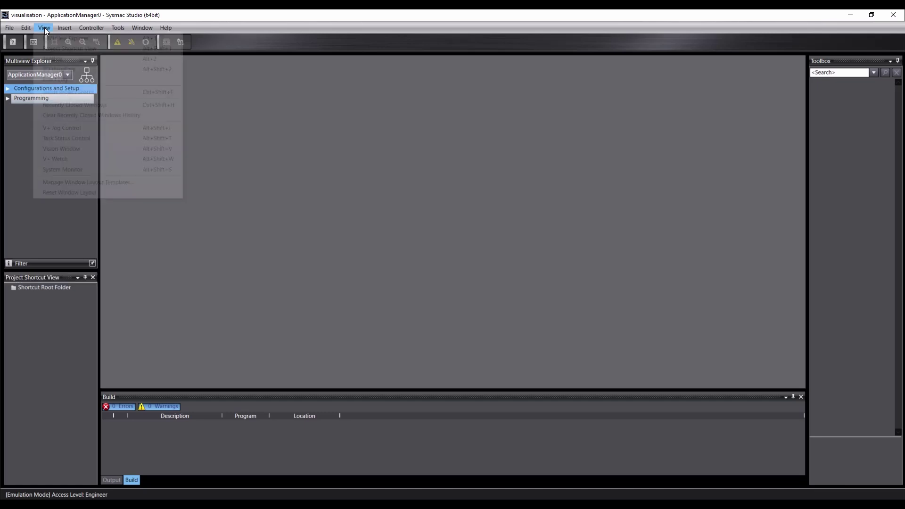
click(67, 68)
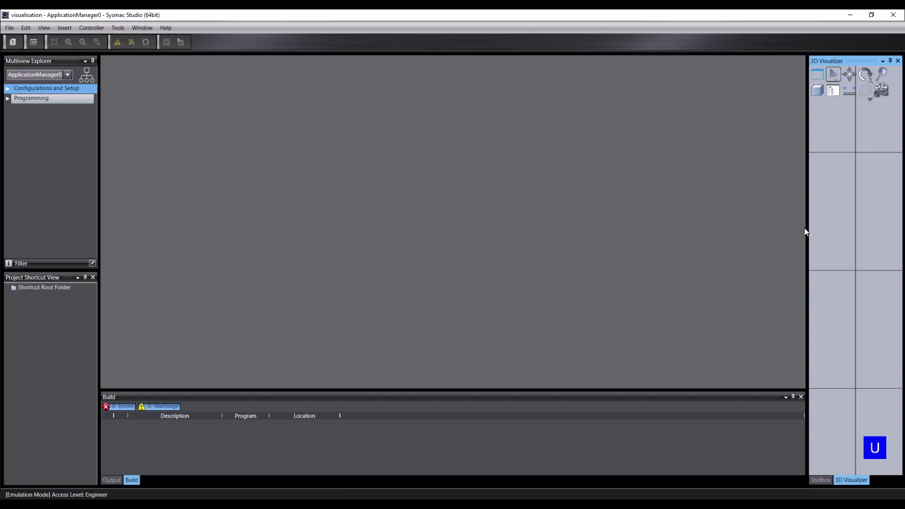
drag(806, 231, 464, 233)
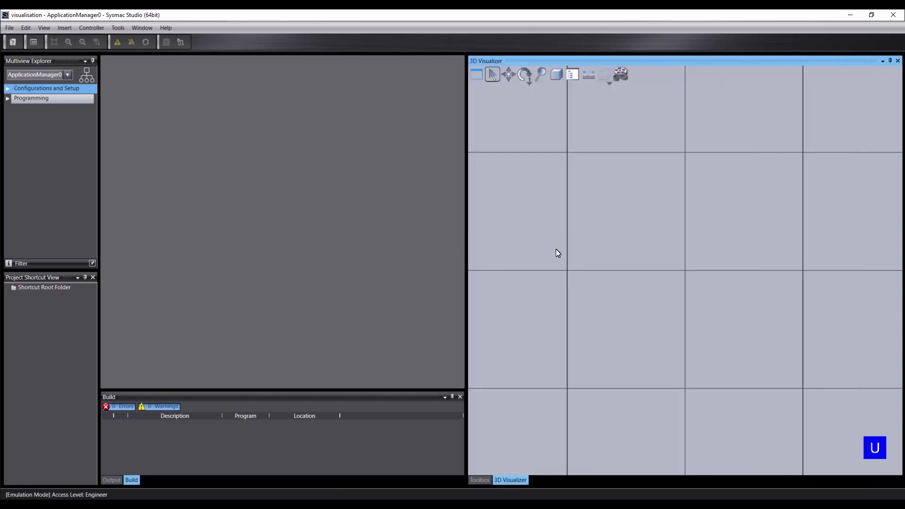
- Try the 3D Visualizer docked on the opposite side and as a floating window, returning it to its original dock each time
drag(617, 60, 26, 270)
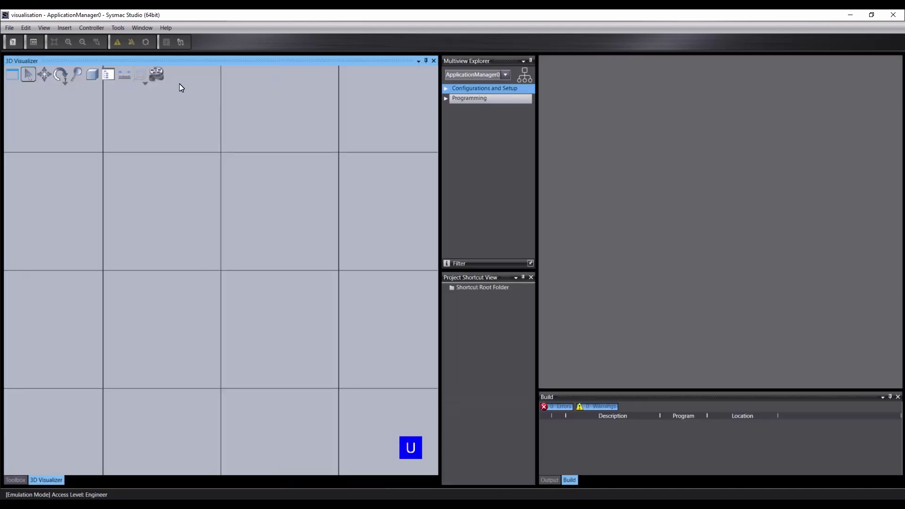
drag(188, 61, 892, 272)
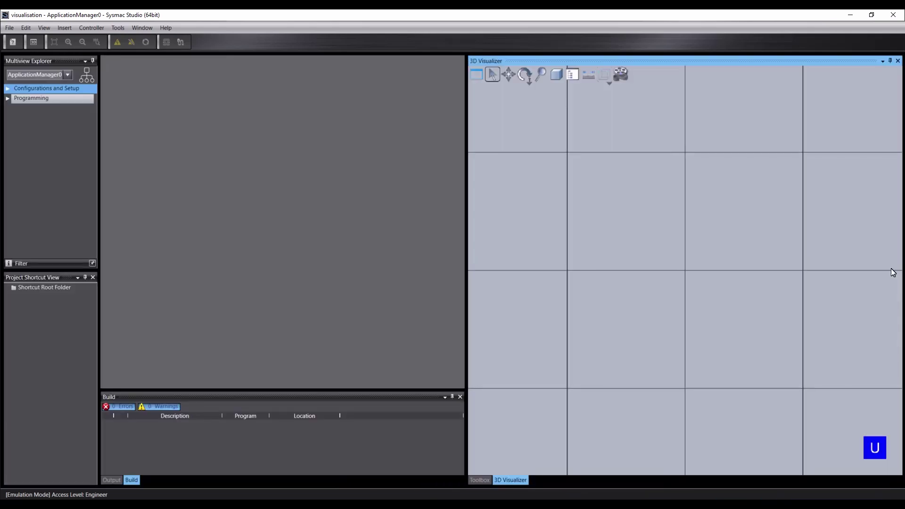
click(882, 61)
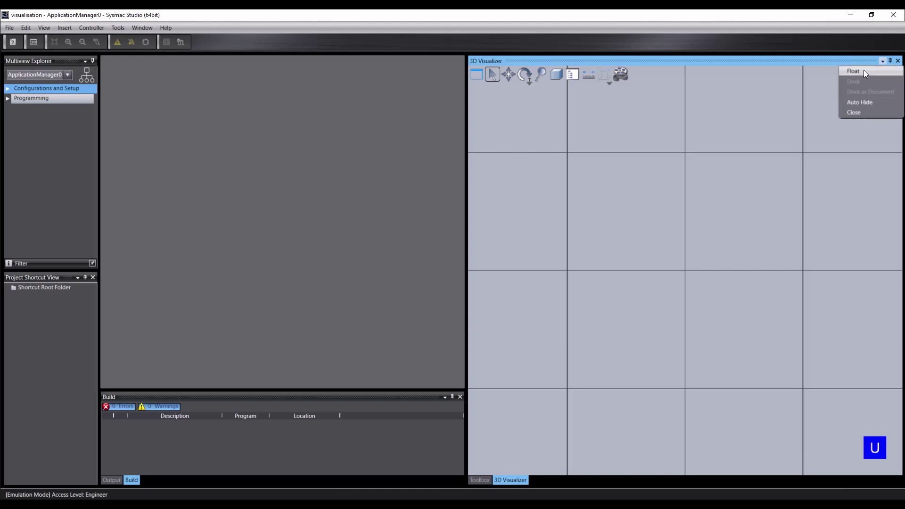
click(864, 71)
drag(443, 63, 560, 158)
drag(599, 250, 621, 427)
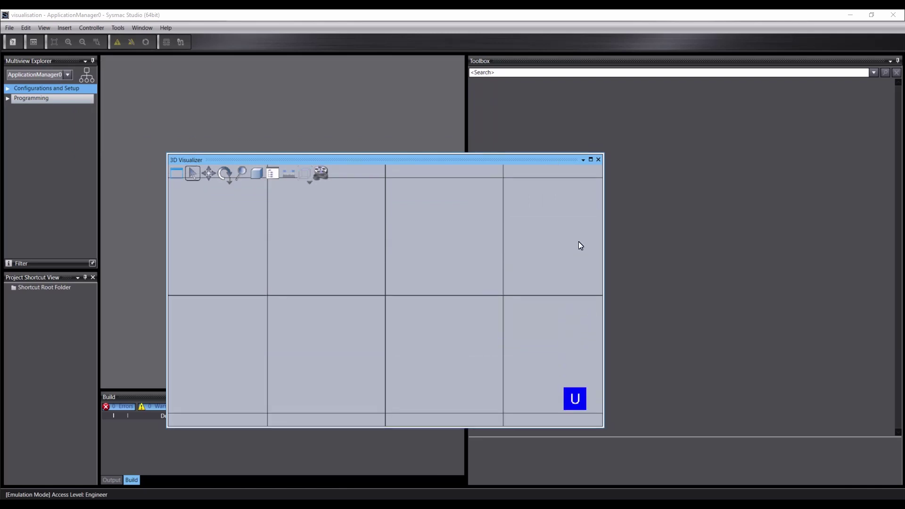
click(582, 161)
click(594, 181)
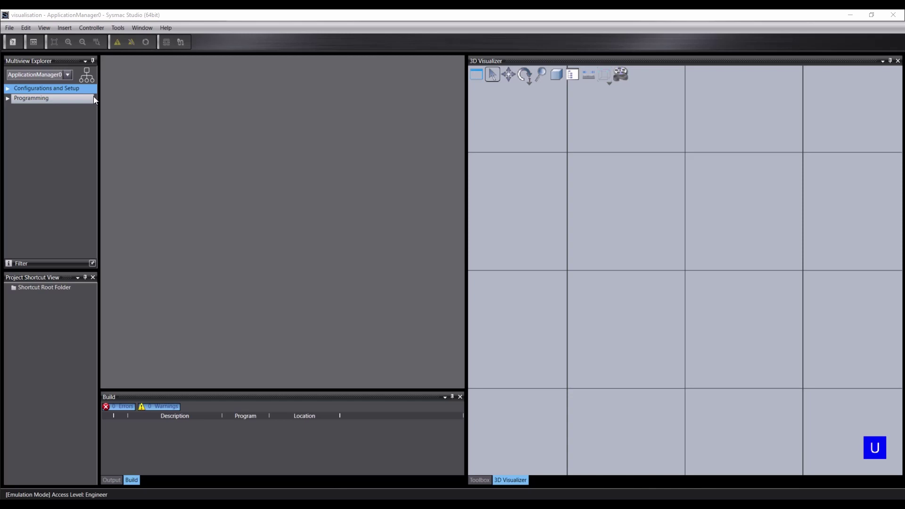
- Add a box under 3D Visualization in Configurations and Setup, and enlarge the 3D Visualizer pane around it
click(8, 89)
click(21, 108)
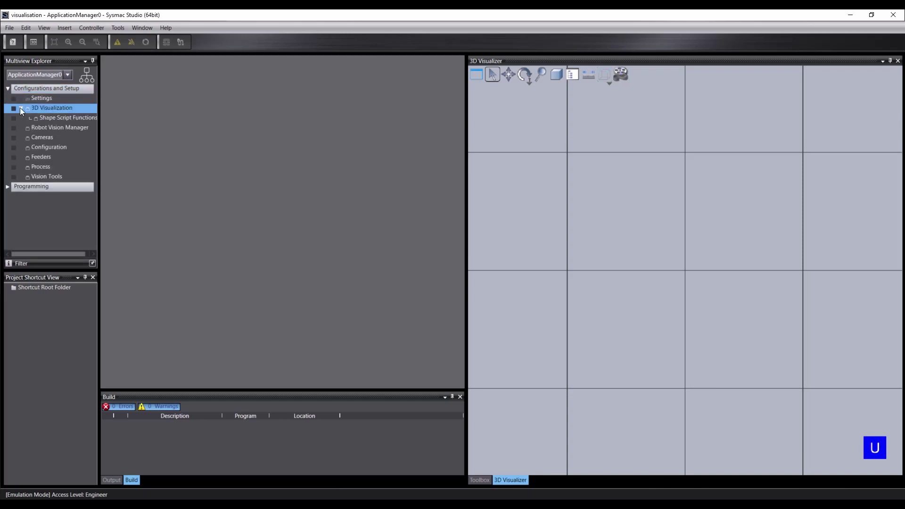
right_click(63, 111)
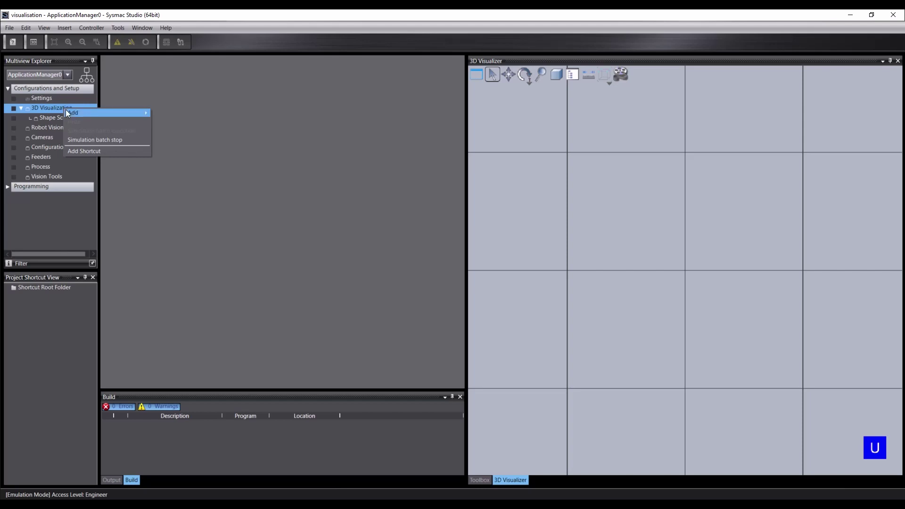
mouse_move(67, 111)
click(166, 113)
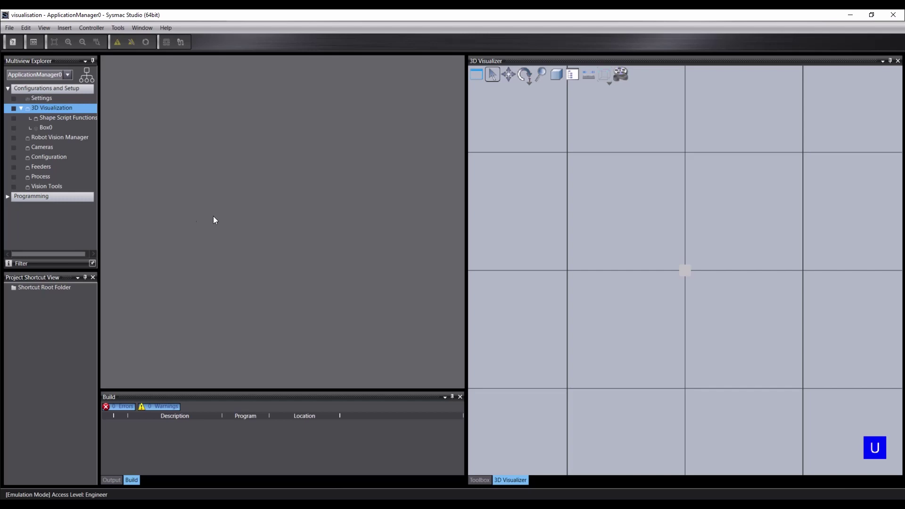
click(49, 126)
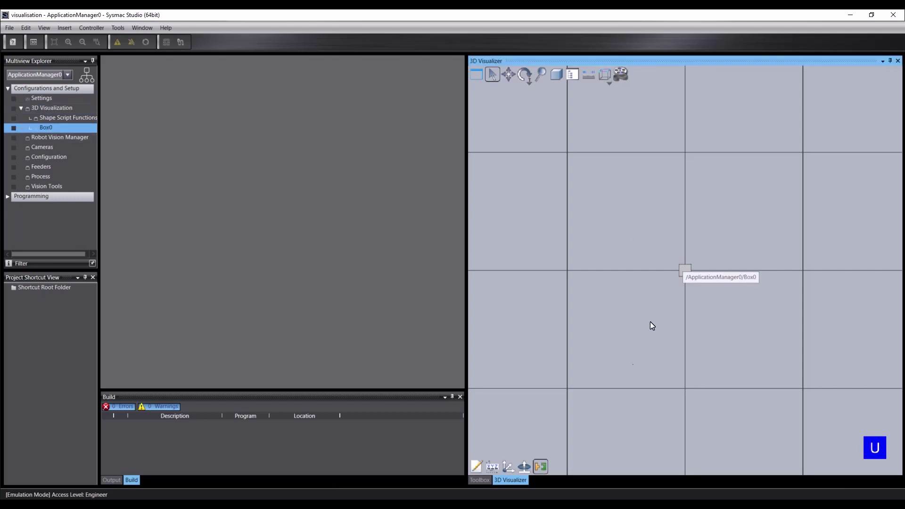
drag(464, 200, 232, 199)
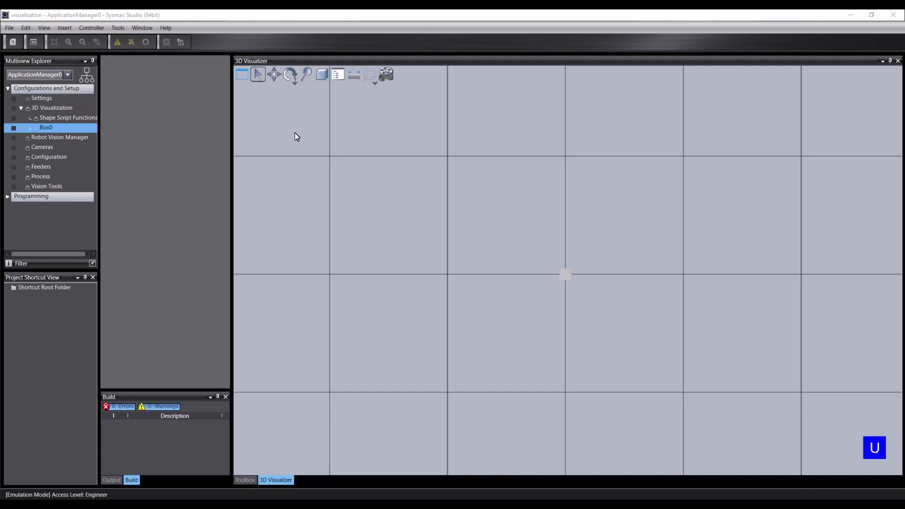
- Try the side-by-side, stacked and four-viewport layouts of the 3D Visualizer, ending with the single viewport
click(237, 72)
click(262, 97)
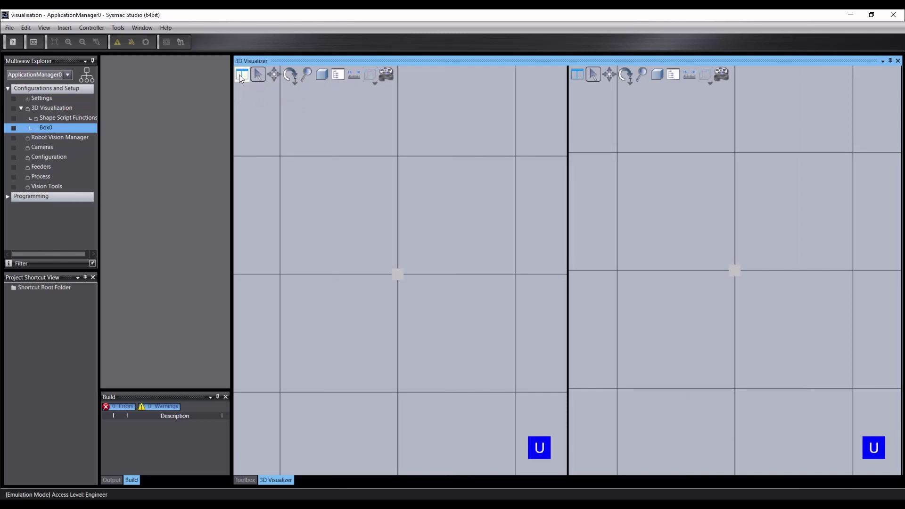
click(240, 74)
click(284, 97)
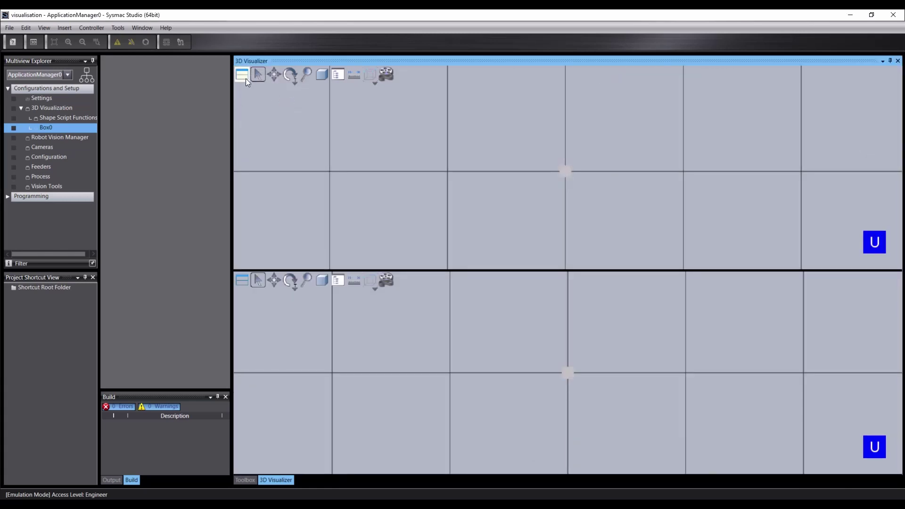
click(245, 76)
click(303, 100)
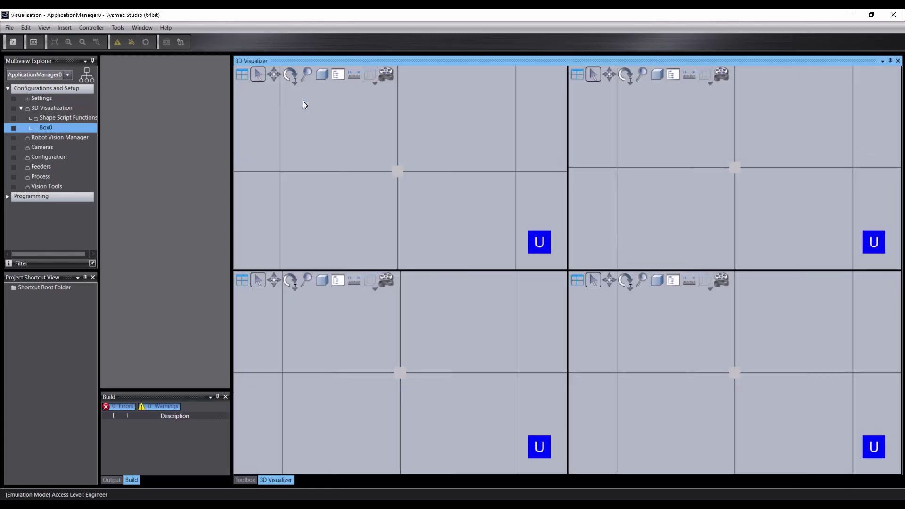
click(242, 74)
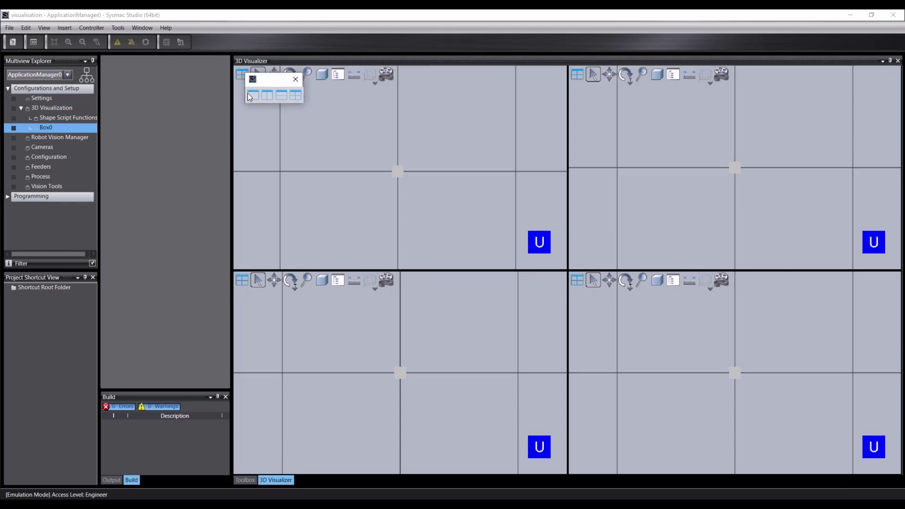
click(253, 95)
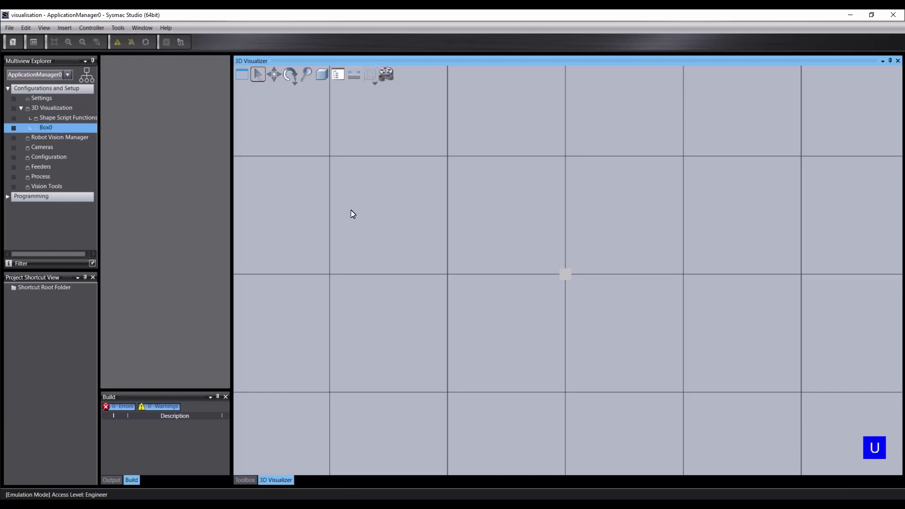
- Select the box and examine it from different angles by panning and rotating the 3D scene
click(565, 274)
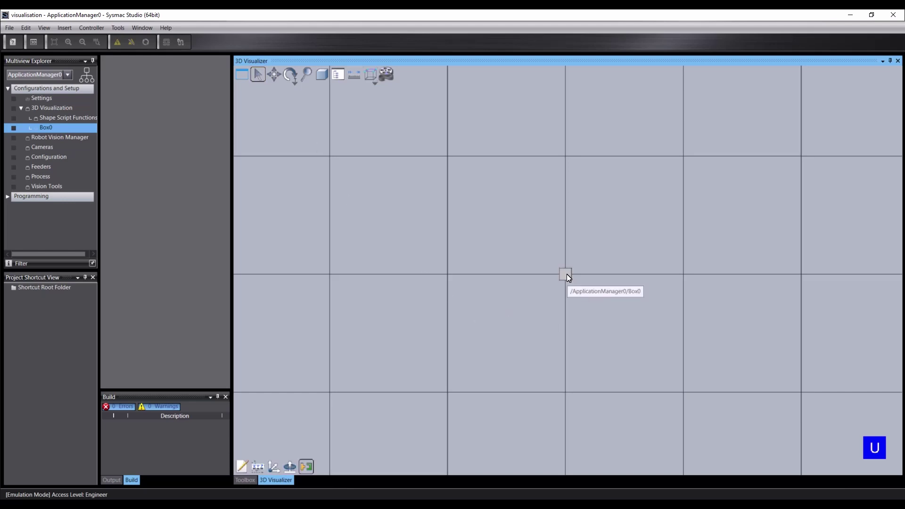
click(274, 74)
drag(531, 279, 562, 250)
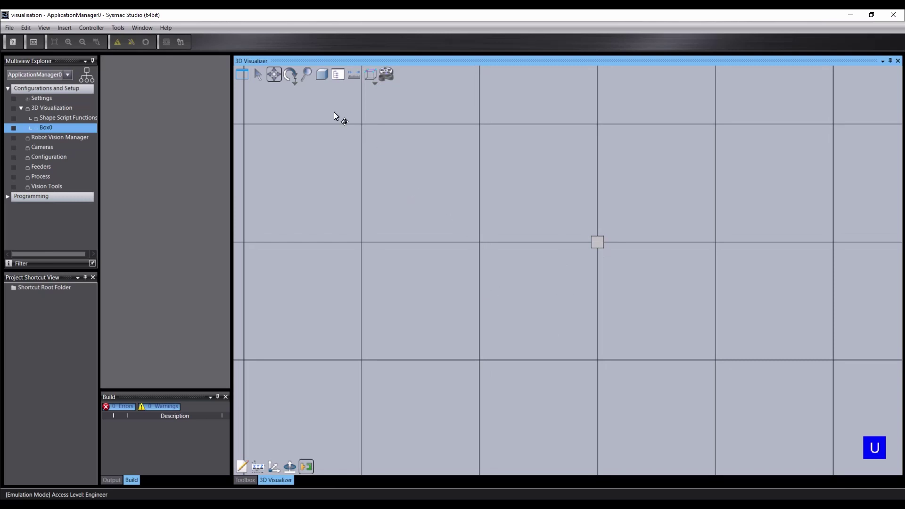
click(289, 75)
drag(435, 197, 494, 216)
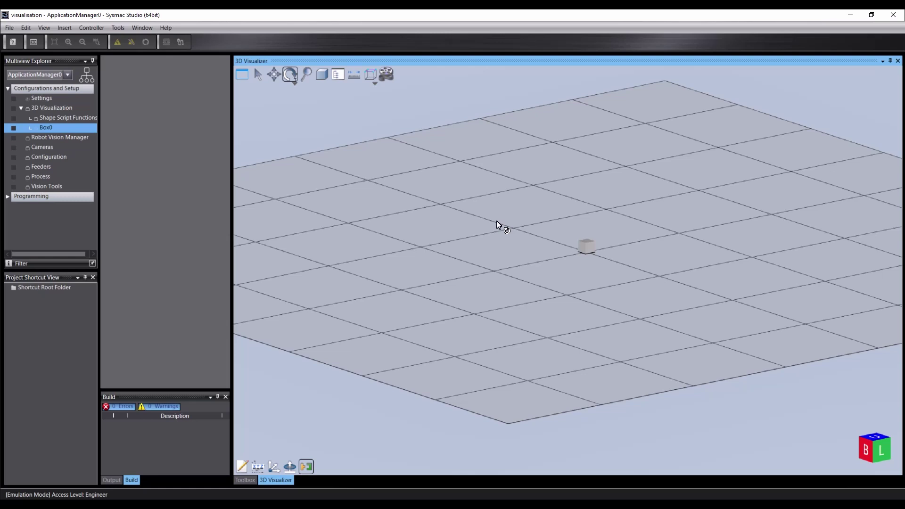
click(295, 85)
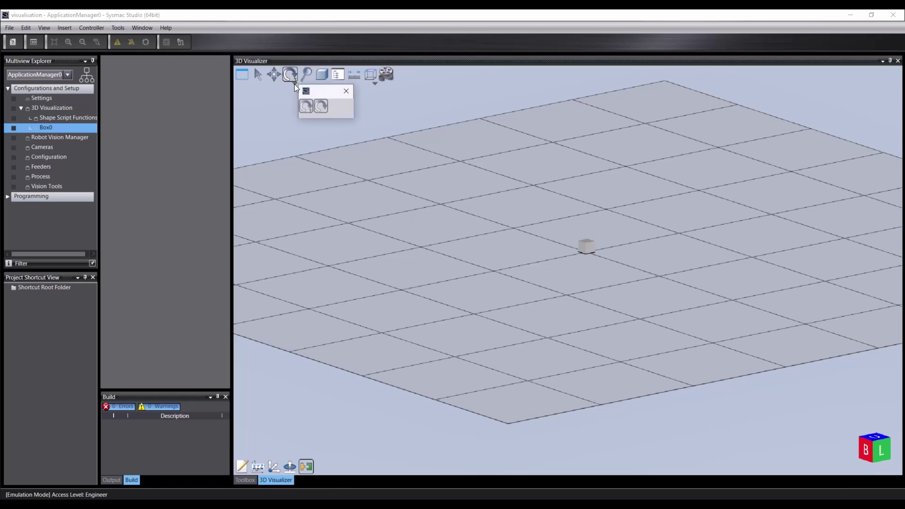
click(320, 107)
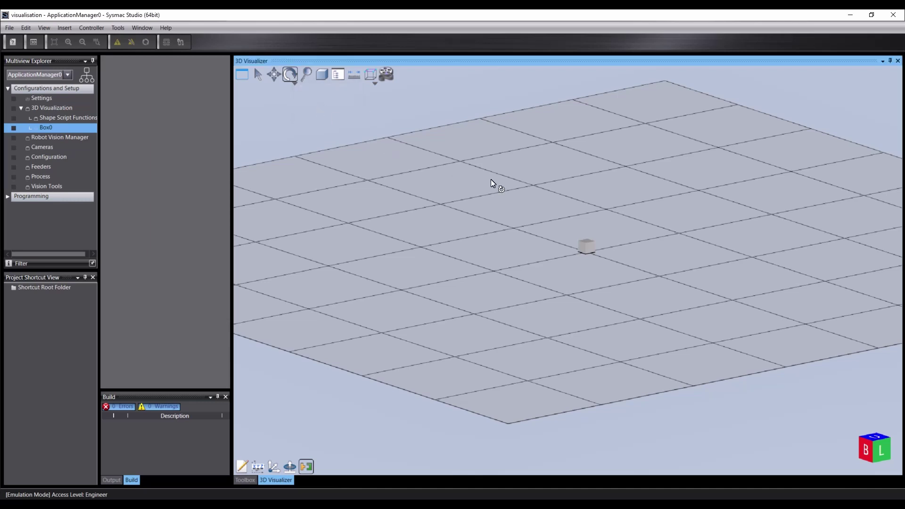
drag(544, 229, 679, 176)
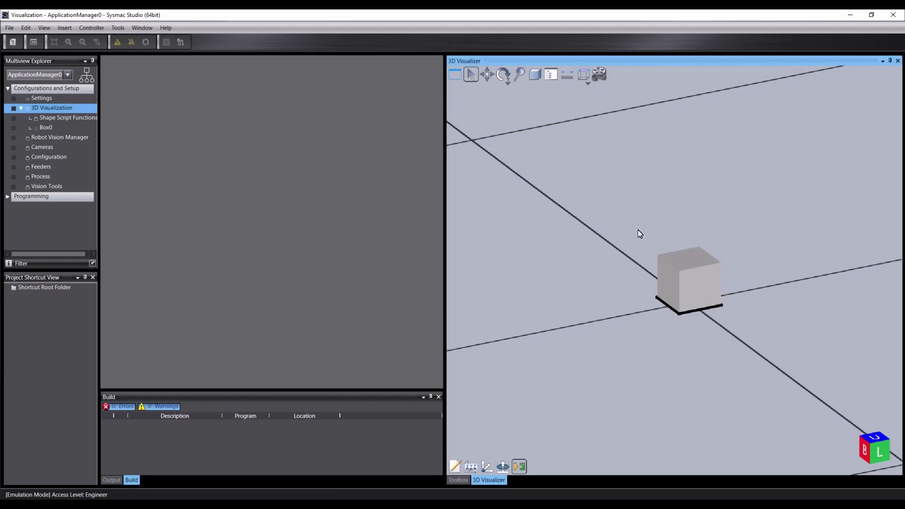
drag(640, 234, 558, 222)
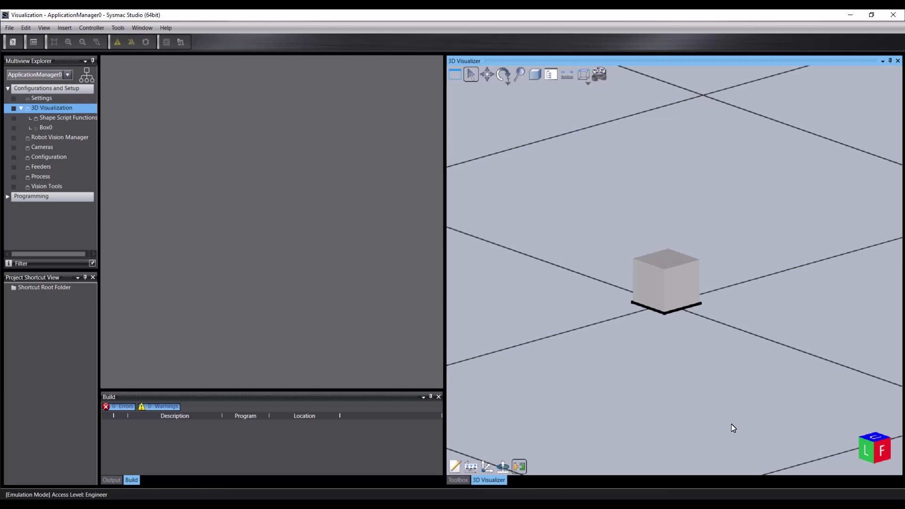
- Examine the box in the isometric, front, back, up, down and left views, finishing with a close angled view
click(873, 447)
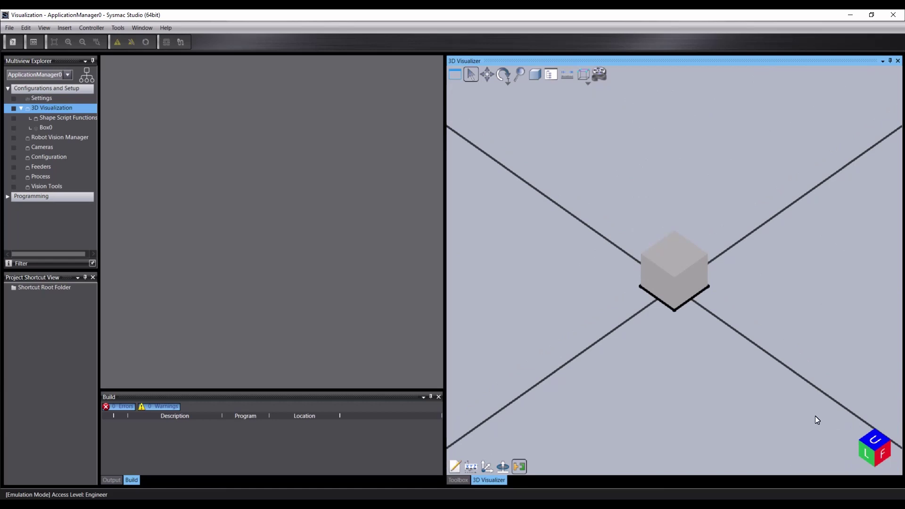
key(f)
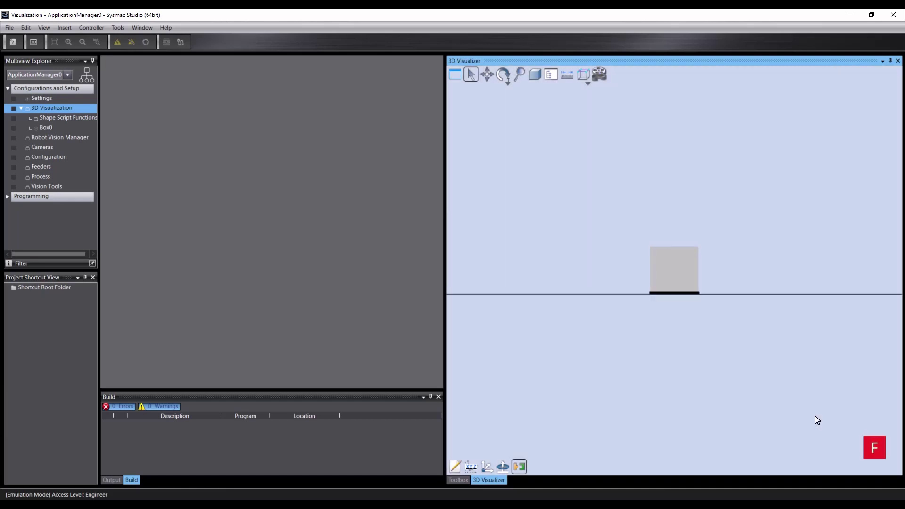
key(b)
key(u)
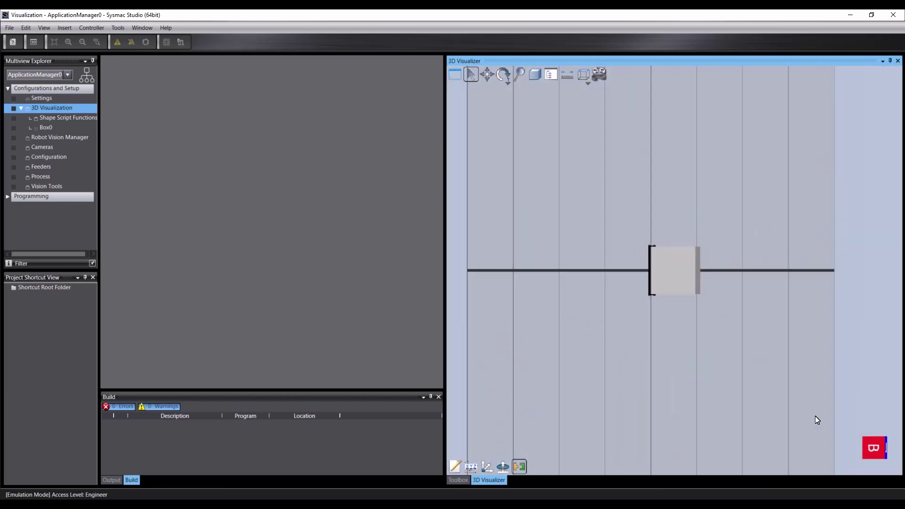
key(d)
key(l)
middle_drag(818, 420, 586, 196)
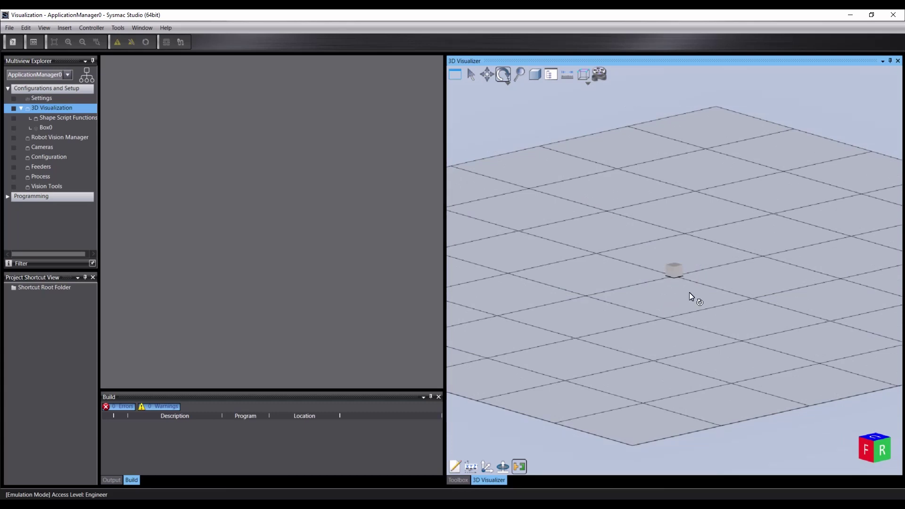
scroll(673, 261, up, 3)
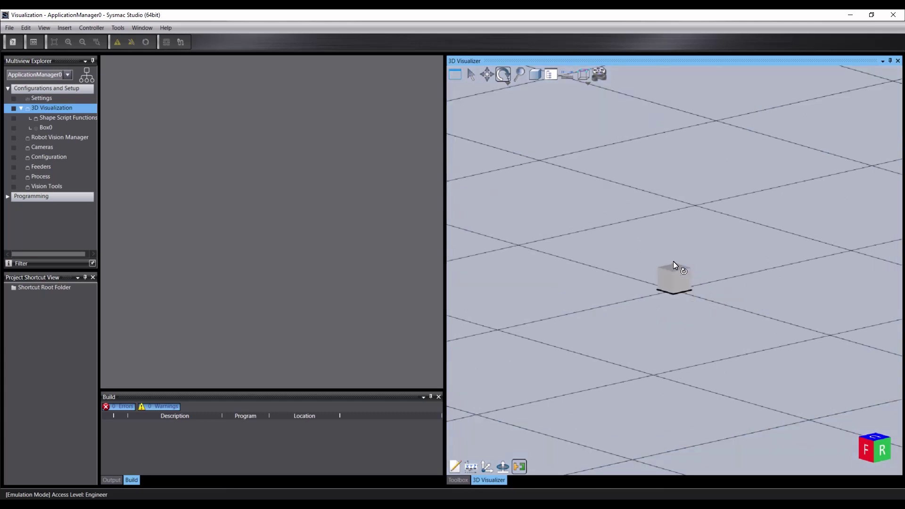
scroll(673, 261, up, 2)
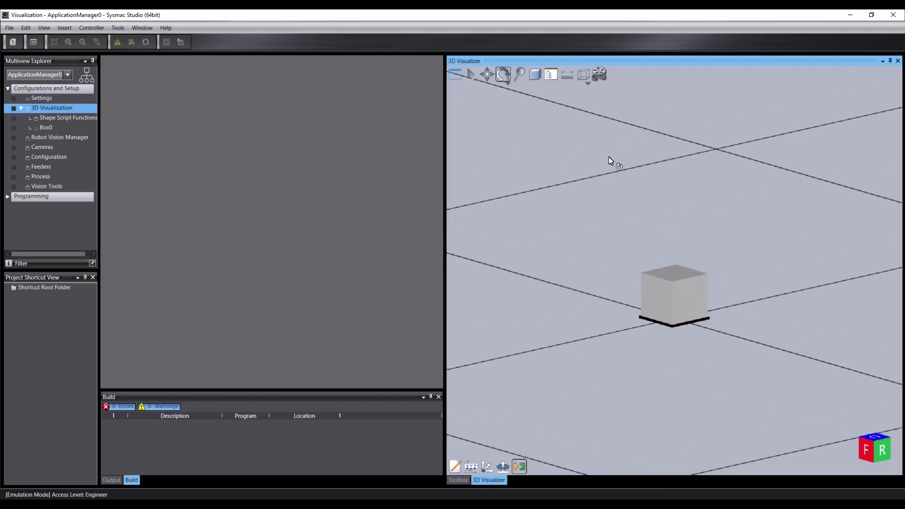
- Examine the box at different magnifications by repeatedly zooming the 3D scene in and out
click(520, 75)
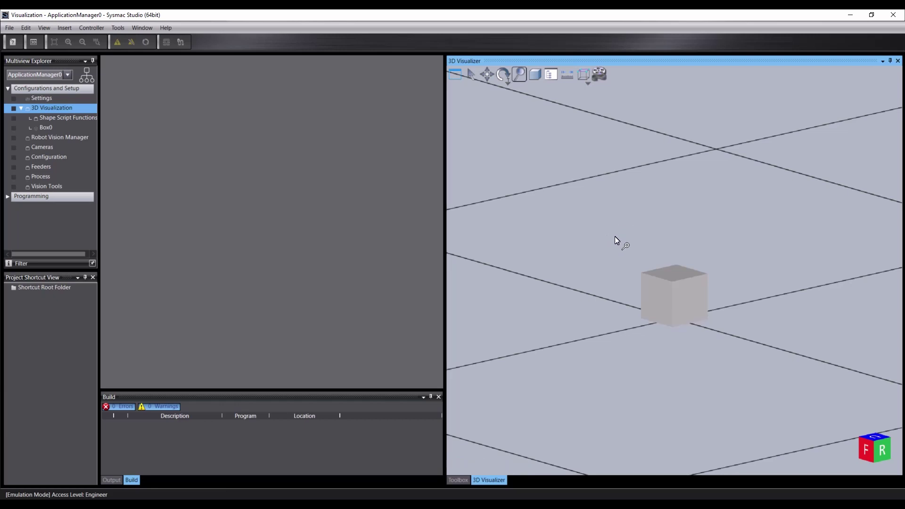
drag(615, 235, 627, 195)
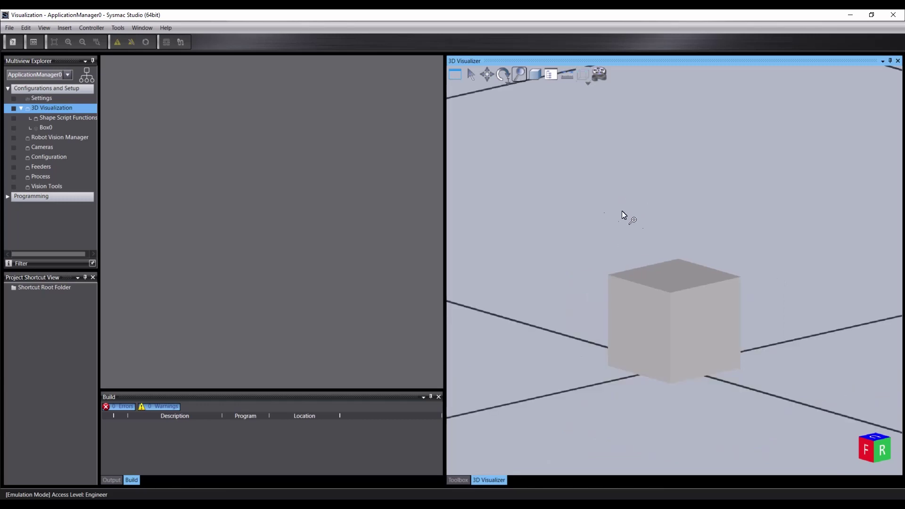
scroll(535, 162, down, 2)
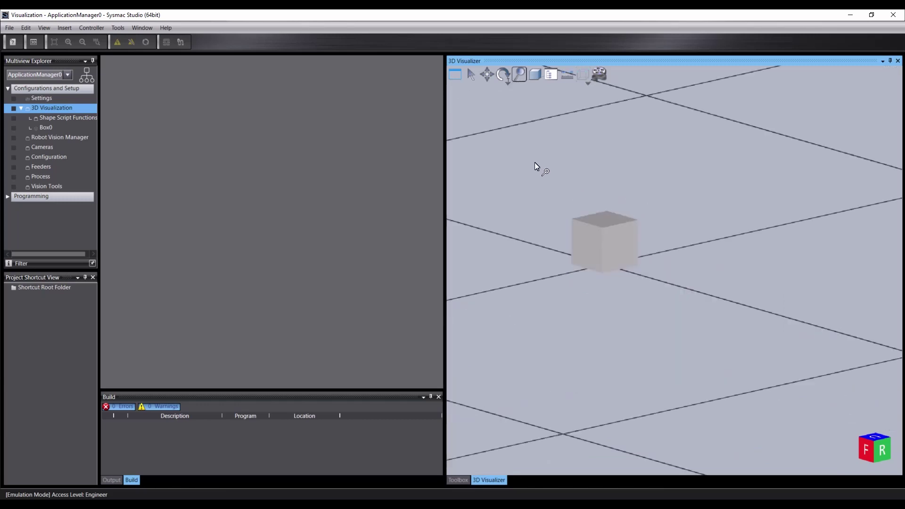
scroll(535, 162, up, 2)
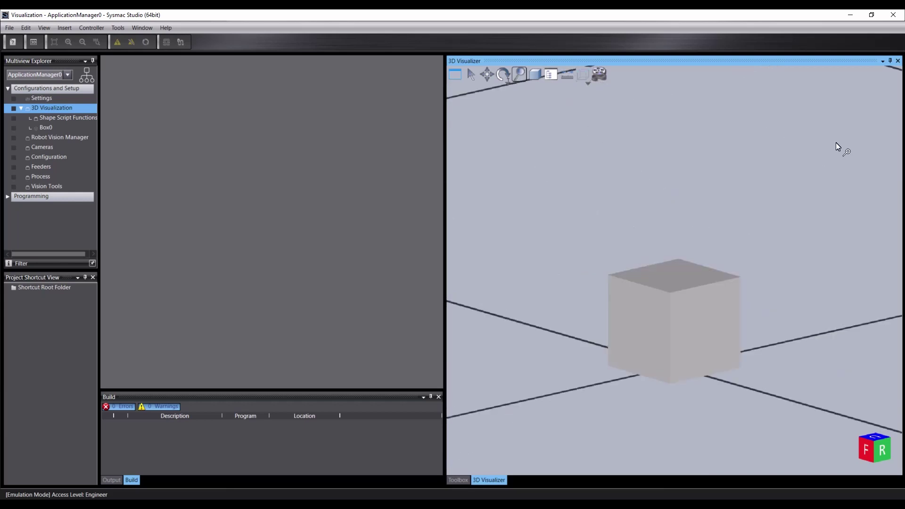
scroll(835, 142, down, 4)
scroll(826, 144, up, 3)
scroll(823, 124, down, 3)
scroll(823, 130, up, 4)
scroll(822, 125, down, 3)
scroll(821, 128, up, 1)
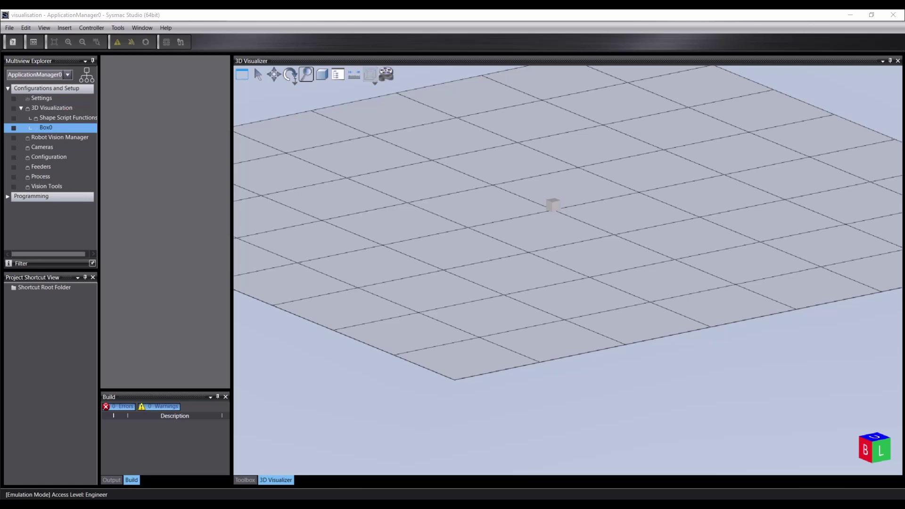
- Toggle the scene's display mode and restore it, and look over the visibility settings in the Scene Graph
click(320, 75)
click(320, 75)
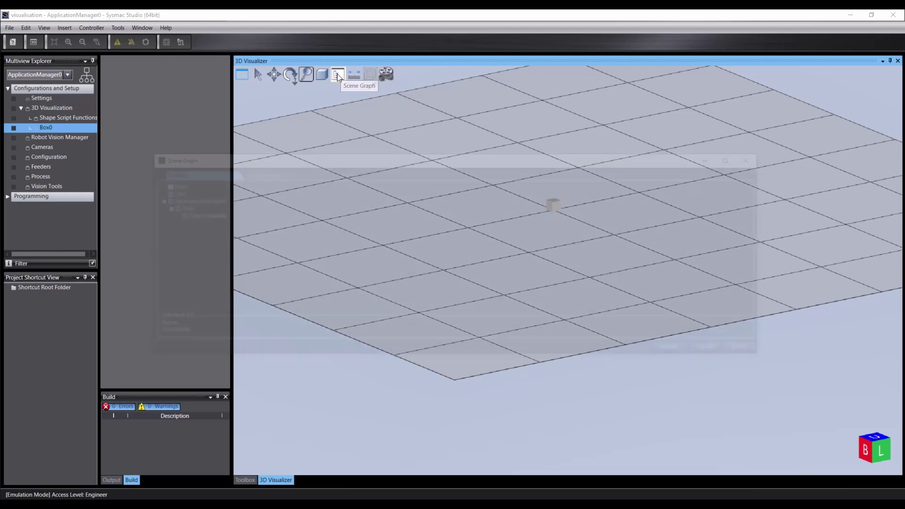
click(337, 73)
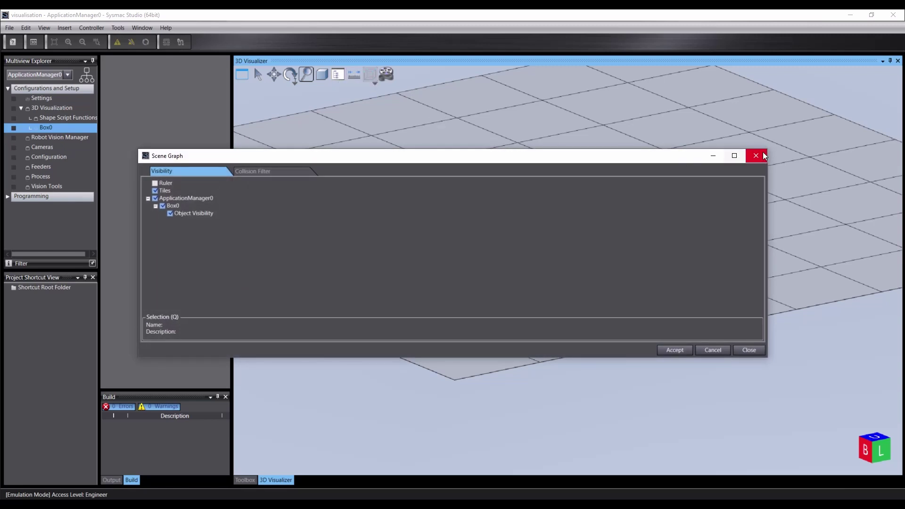
click(756, 156)
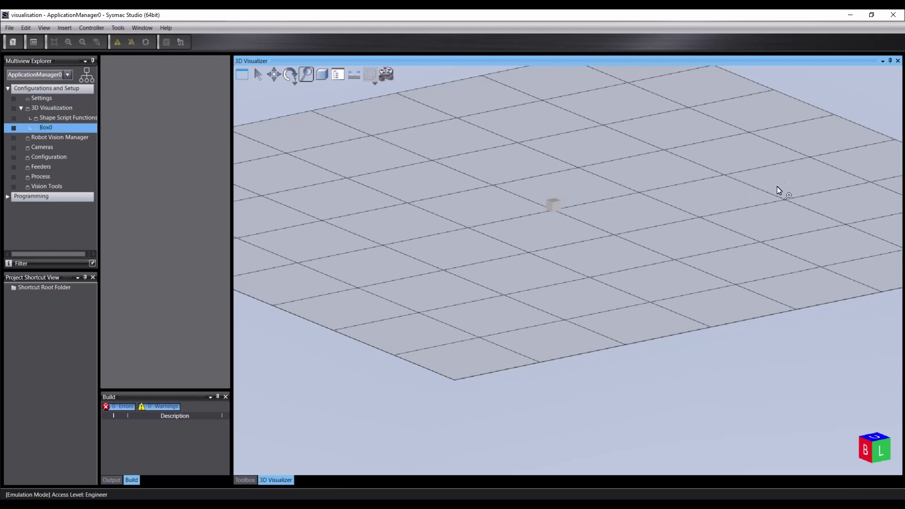
- Measure the box's upper front edge from corner to corner with the ruler, and leave the measurement tool
scroll(558, 197, up, 5)
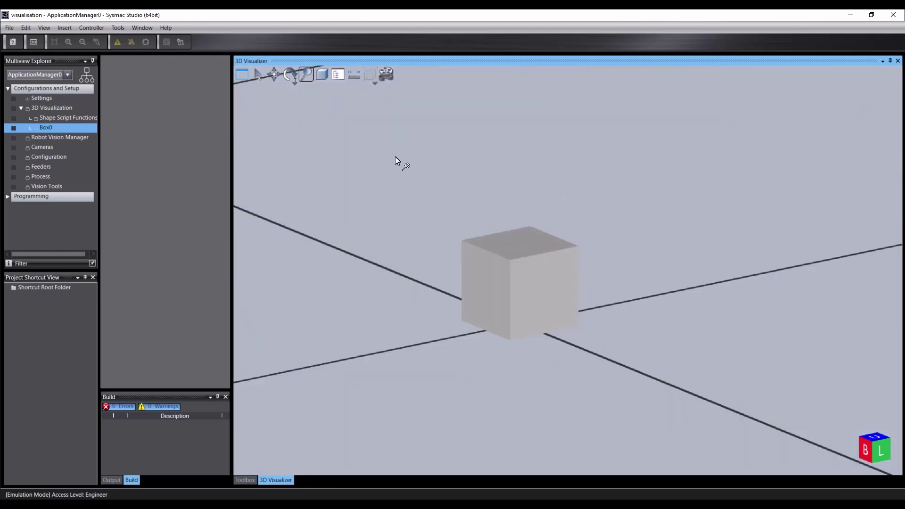
click(354, 74)
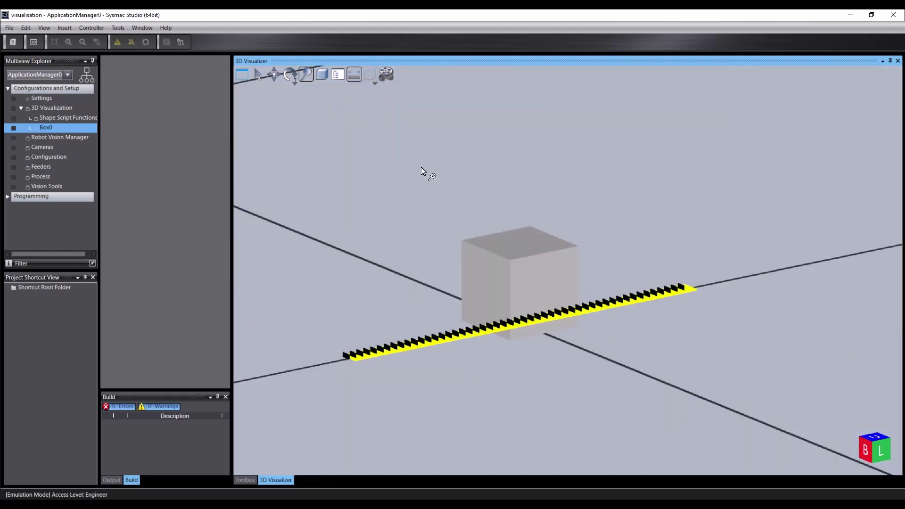
click(350, 357)
click(242, 467)
click(508, 261)
click(263, 469)
click(578, 246)
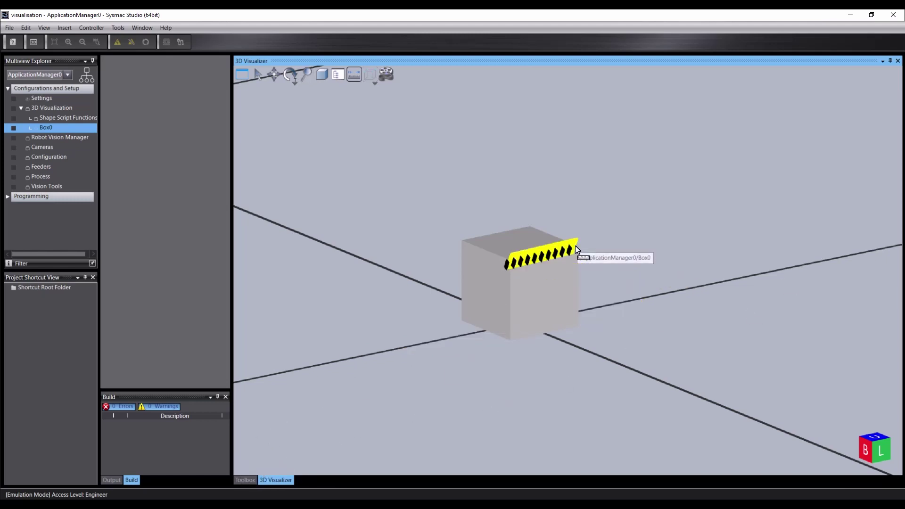
click(560, 245)
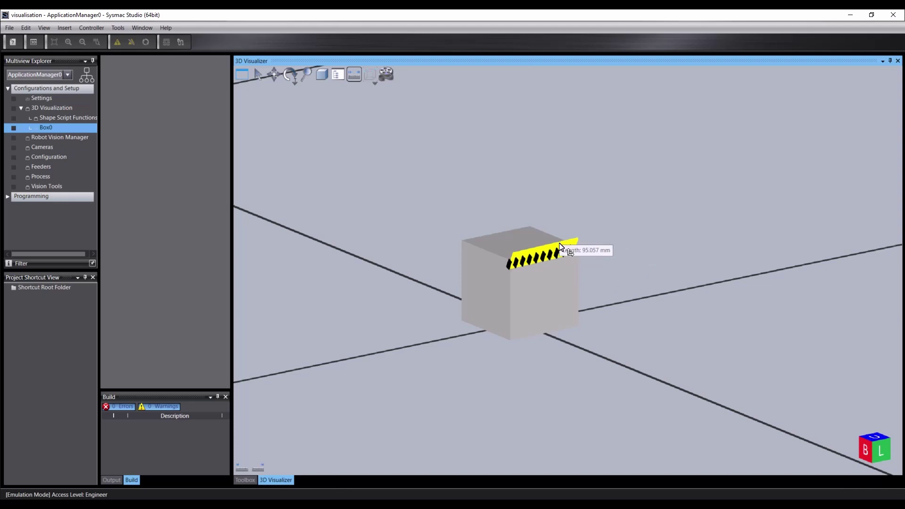
key(Escape)
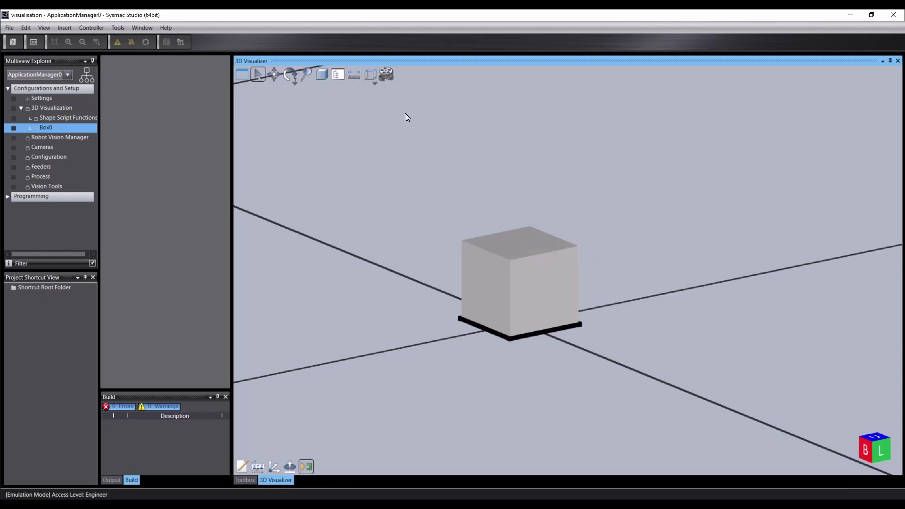
- Look at the snap options, including Snap To Face, and the Record save dialog without saving a recording
click(370, 74)
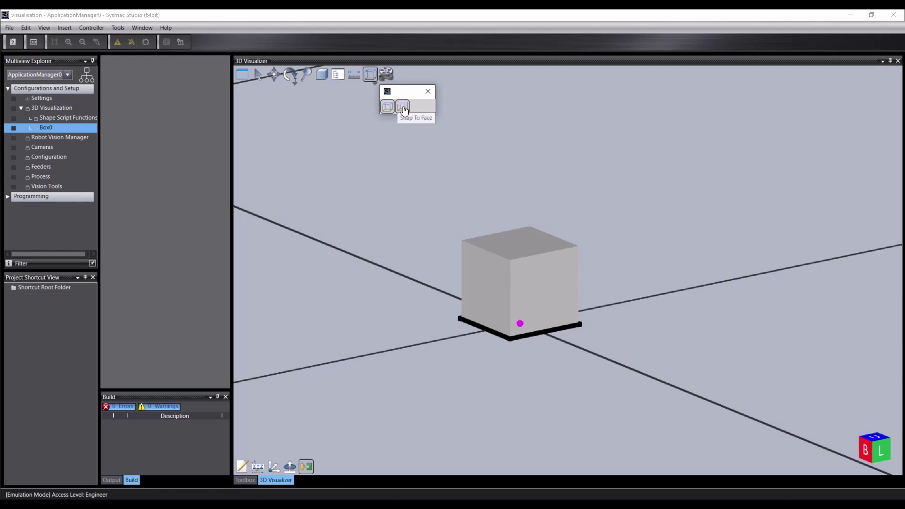
click(427, 92)
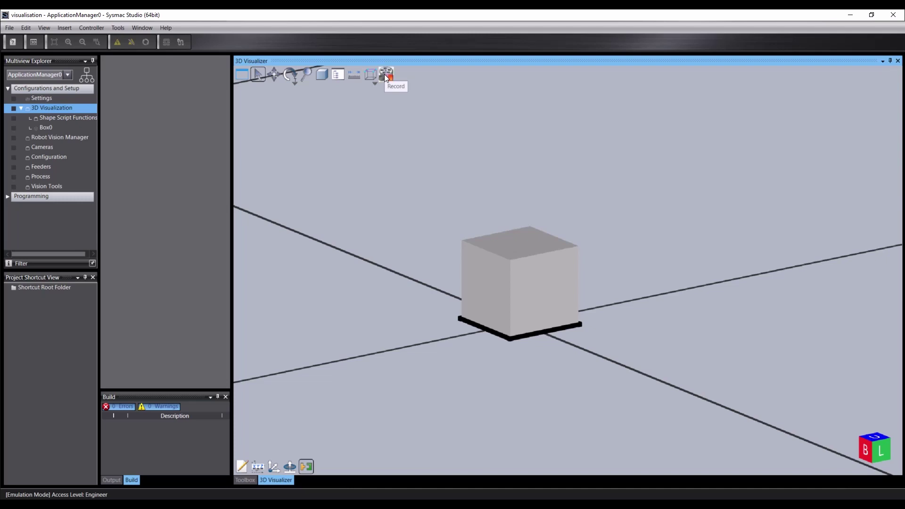
click(385, 75)
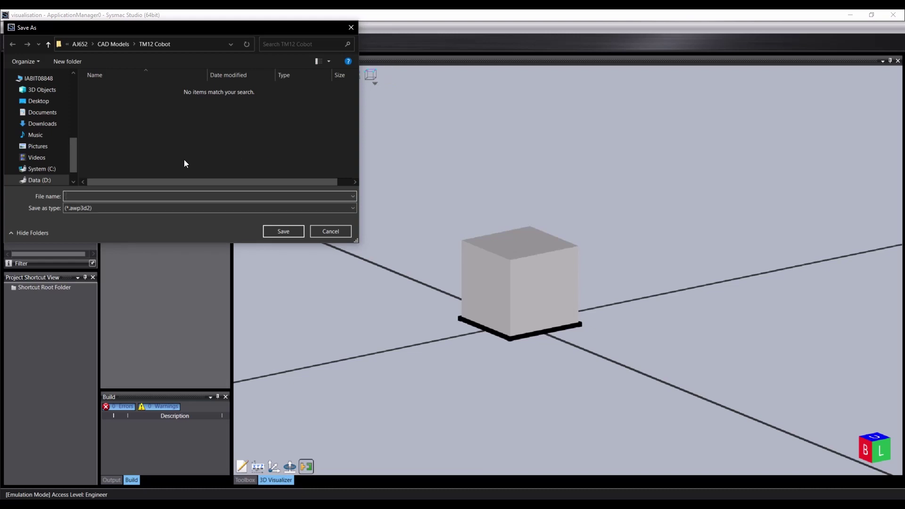
click(331, 231)
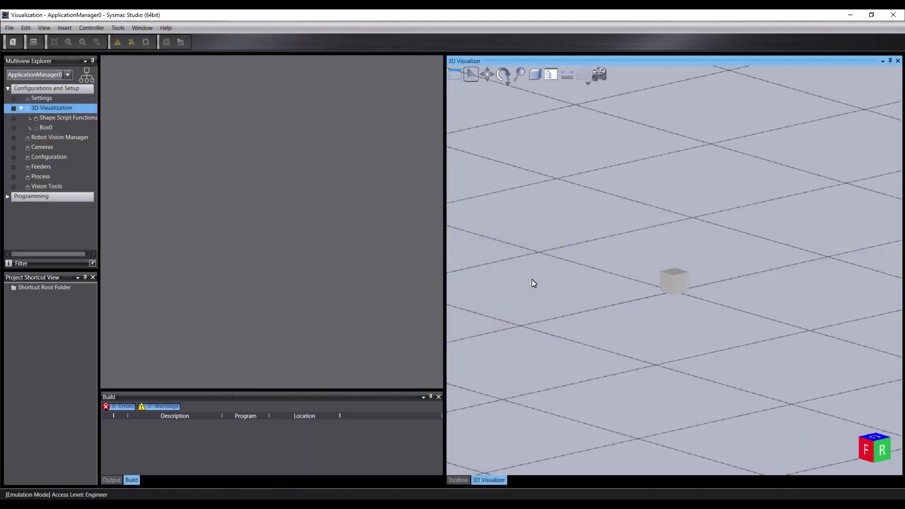
- Select the box in the 3D scene and open its property editor
click(677, 281)
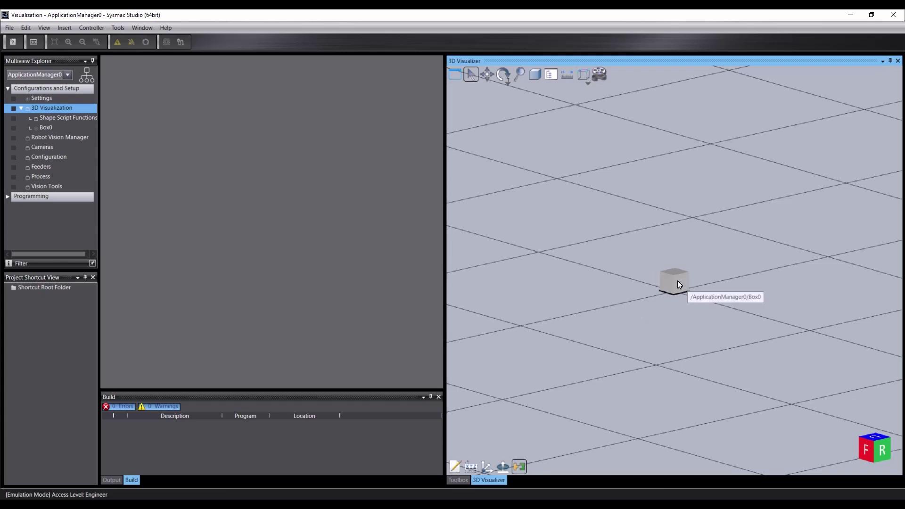
click(455, 468)
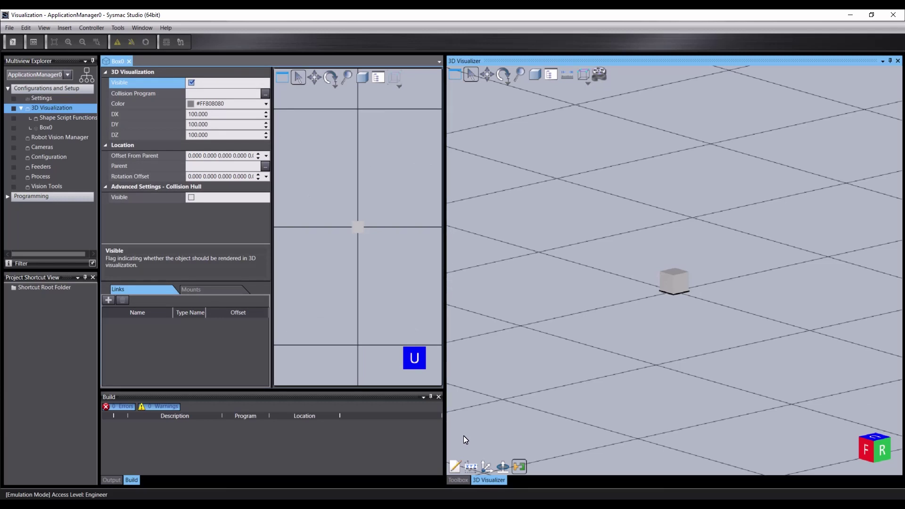
- Review the box's inline position, rotation and size fields and the World Coordinates option without changing any values
click(472, 467)
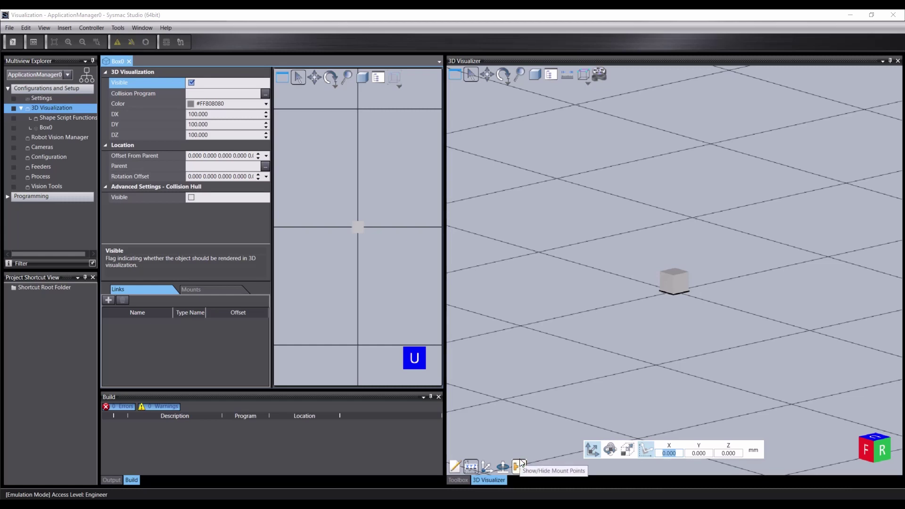
click(609, 450)
click(629, 449)
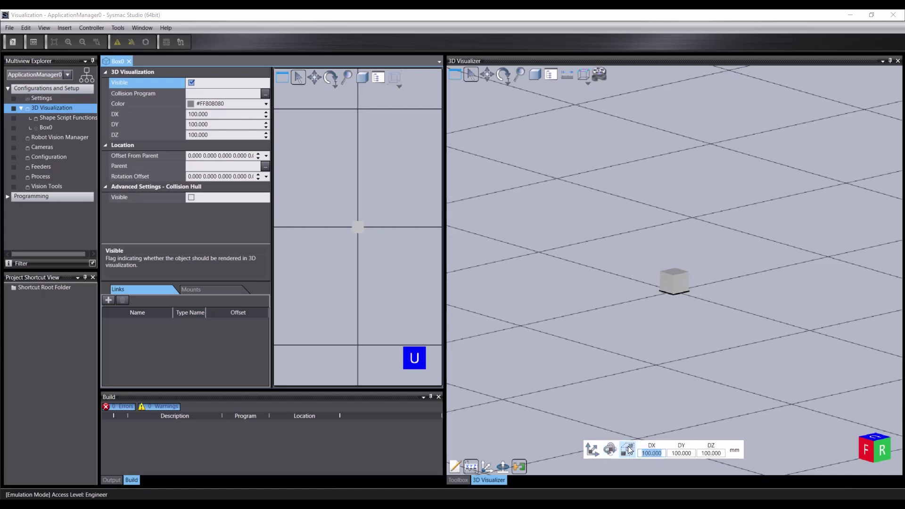
click(588, 450)
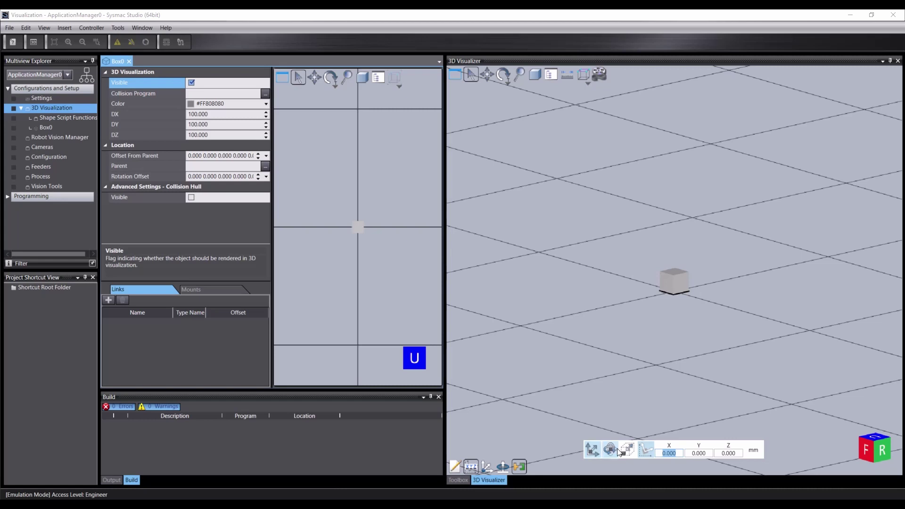
click(647, 449)
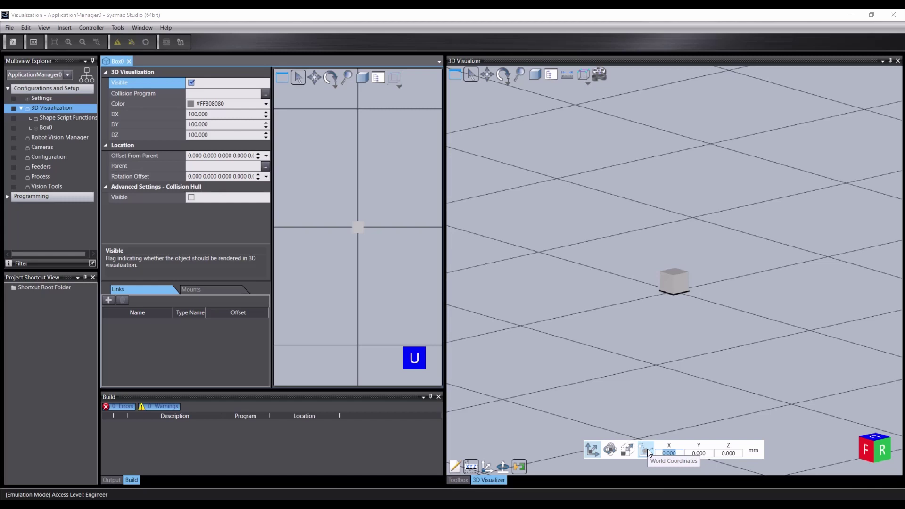
click(647, 448)
click(487, 468)
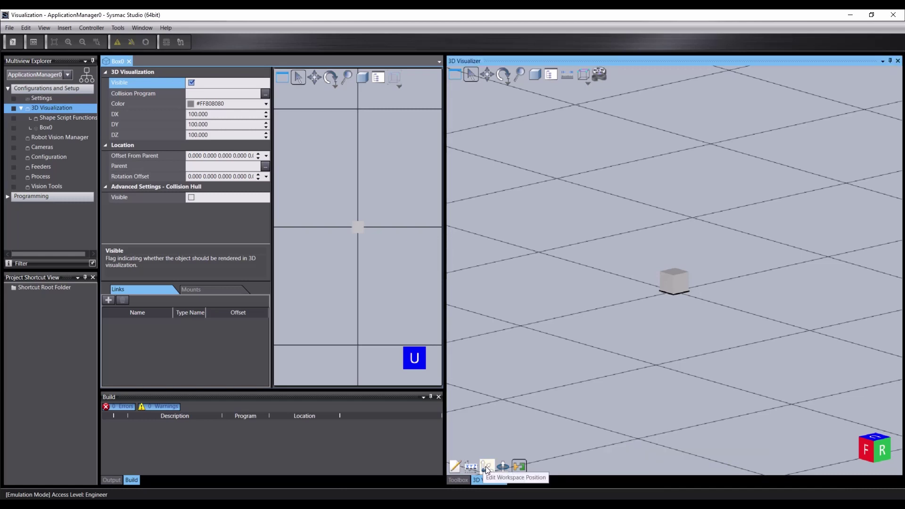
- Try moving the box with the Edit Workspace Position handles along one axis and freely, and undo all the moves
click(487, 469)
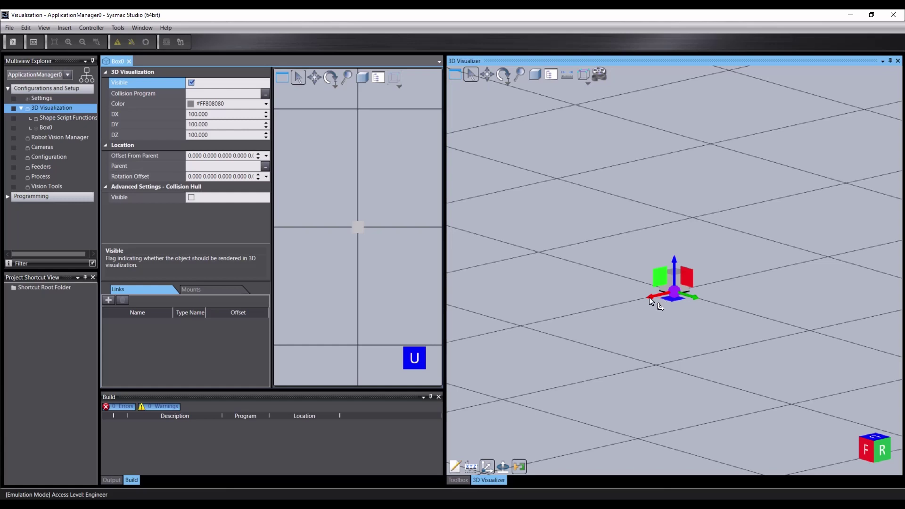
drag(649, 297, 675, 294)
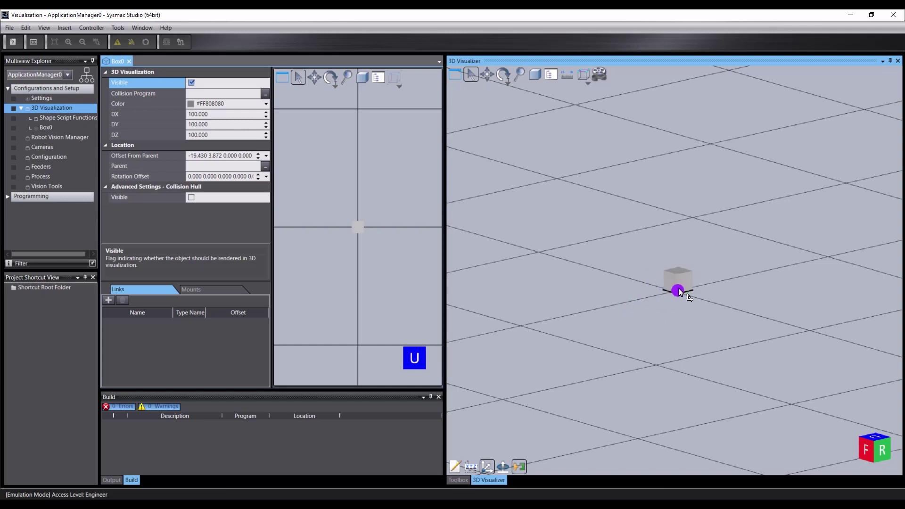
mouse_move(678, 288)
mouse_down()
mouse_move(688, 287)
mouse_move(671, 288)
mouse_move(679, 279)
mouse_up()
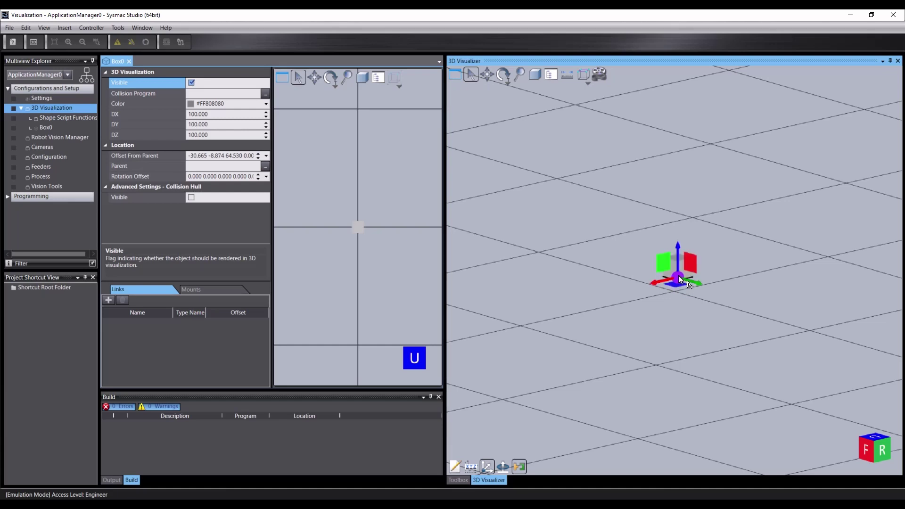
key(ctrl+z)
key(ctrl+z)
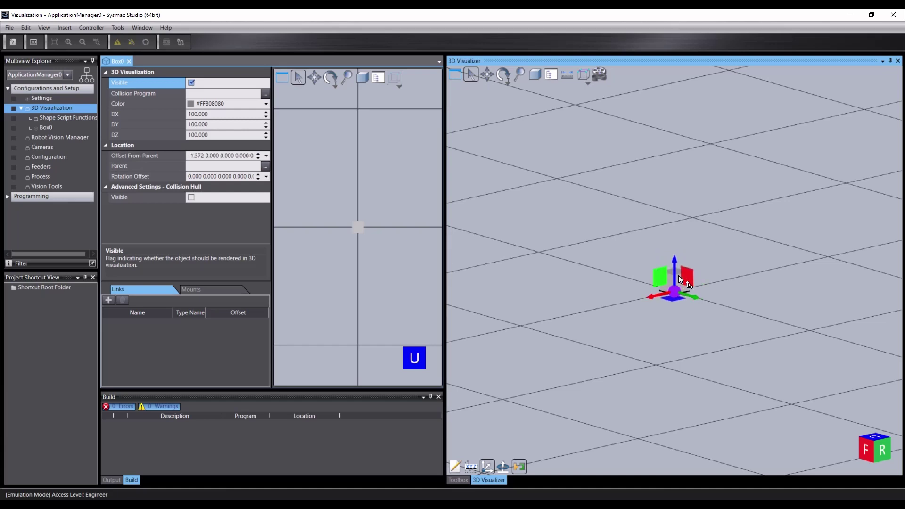
key(ctrl+z)
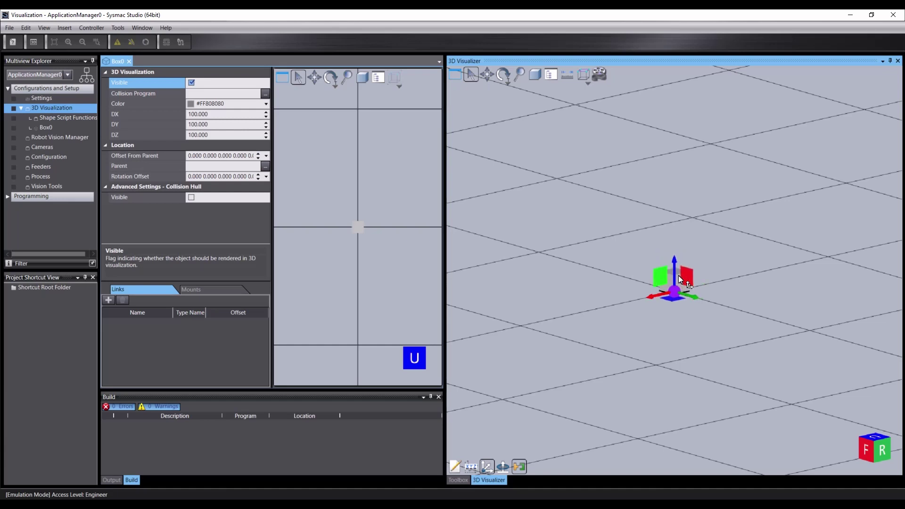
- Try rotating the box with its workspace orientation rings, undo the rotation and hide the rings
click(503, 467)
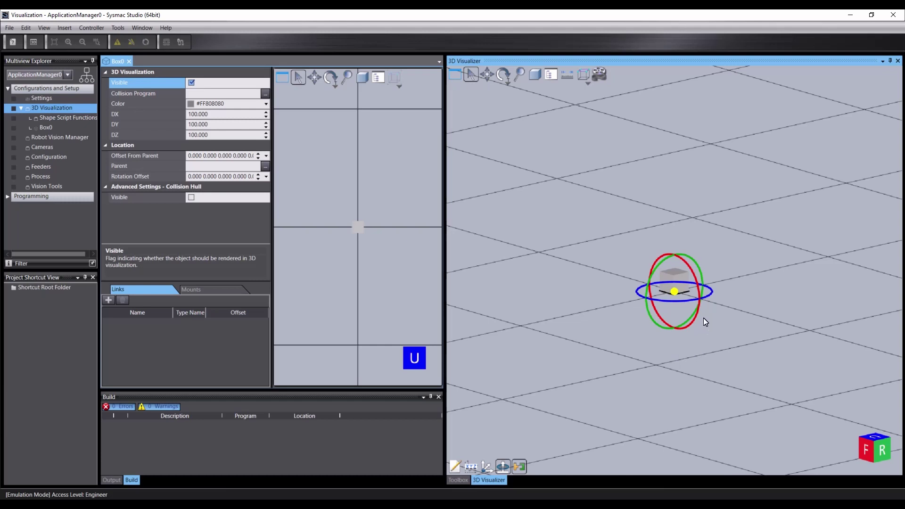
mouse_move(674, 301)
mouse_down()
mouse_move(660, 299)
mouse_move(678, 296)
mouse_up()
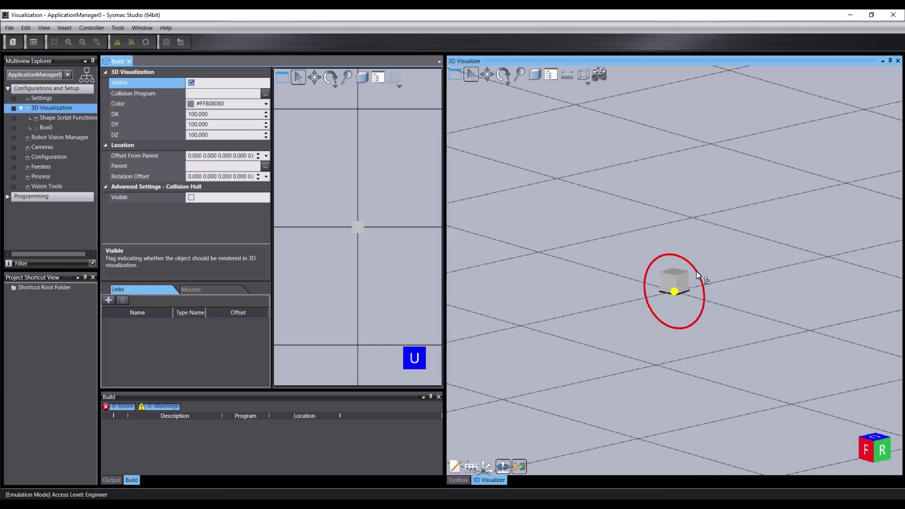
mouse_move(697, 273)
mouse_down()
mouse_move(706, 308)
mouse_move(703, 280)
mouse_up()
key(ctrl+z)
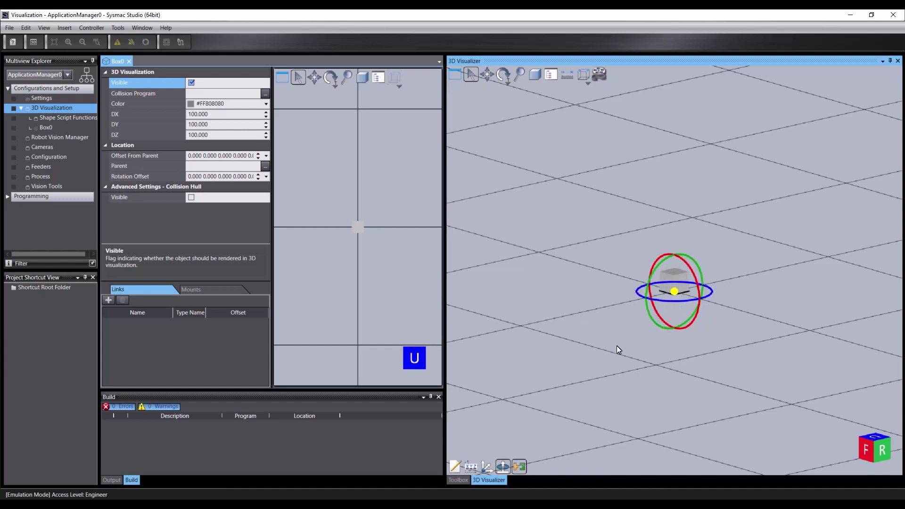
click(503, 466)
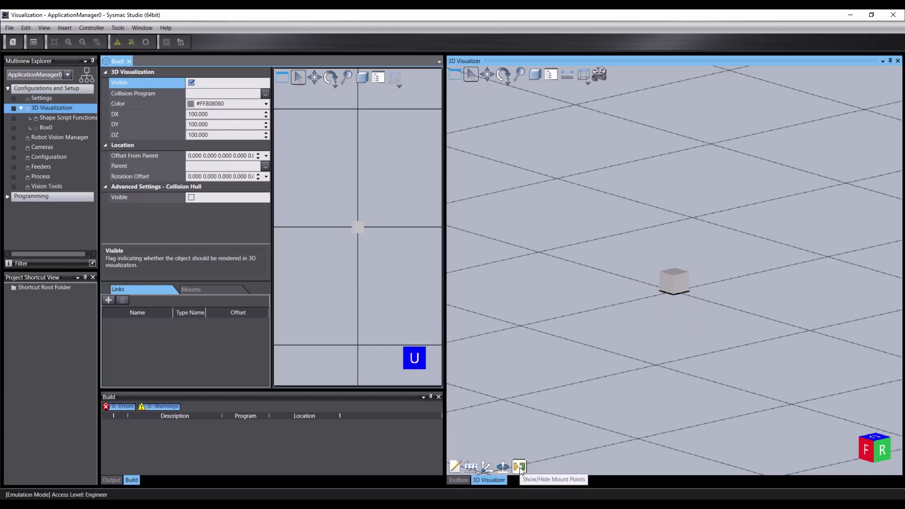
- Toggle the display of the box's mount points and look at its Links list
click(520, 466)
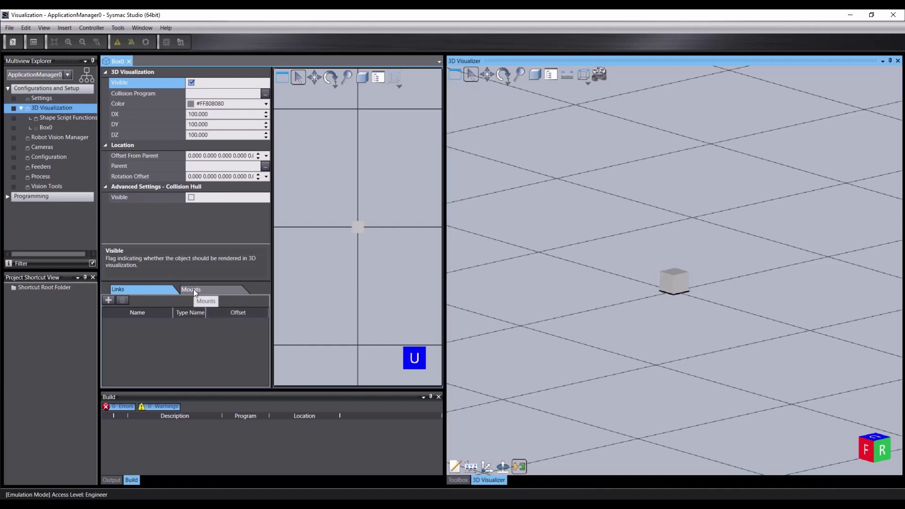
click(165, 287)
click(509, 465)
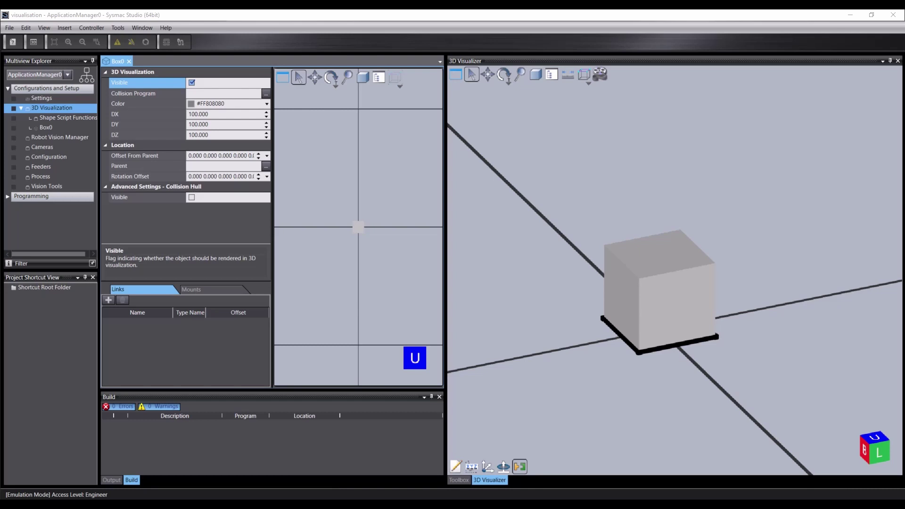
- Hide the box and show it again, then look at its Collision Program property
click(192, 83)
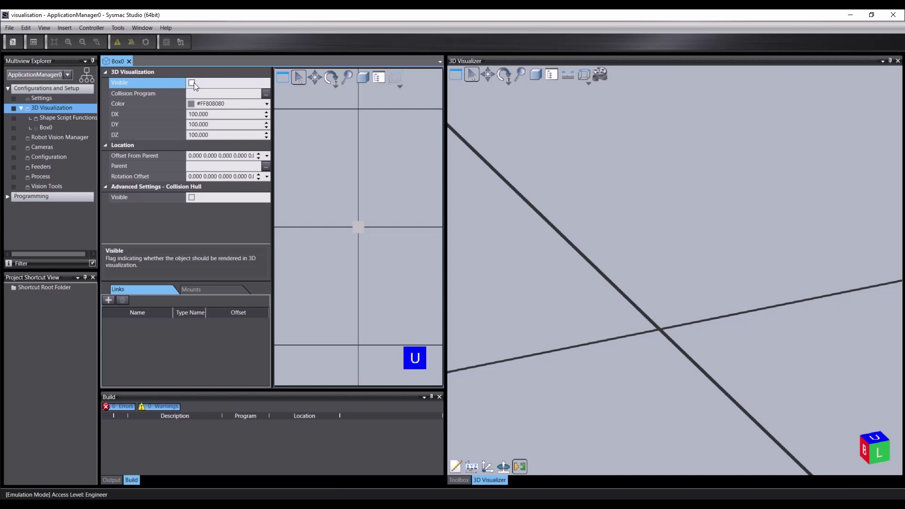
click(192, 83)
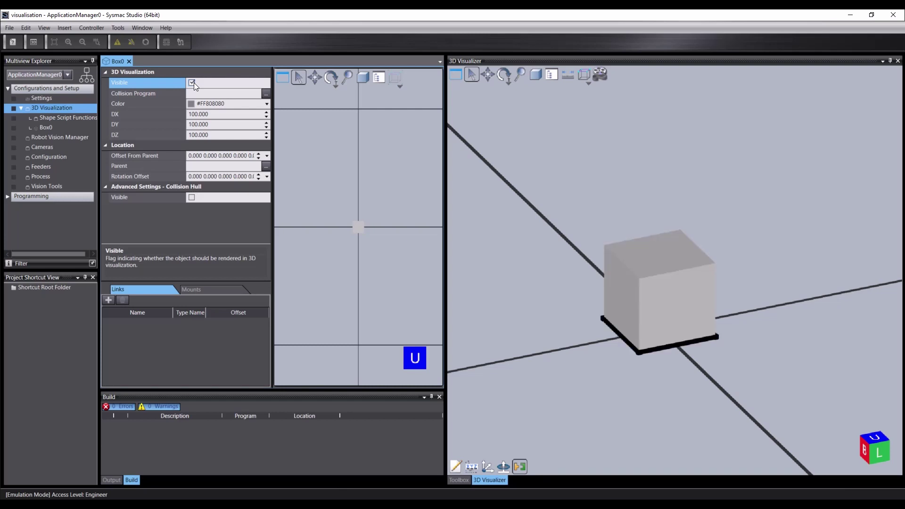
click(233, 93)
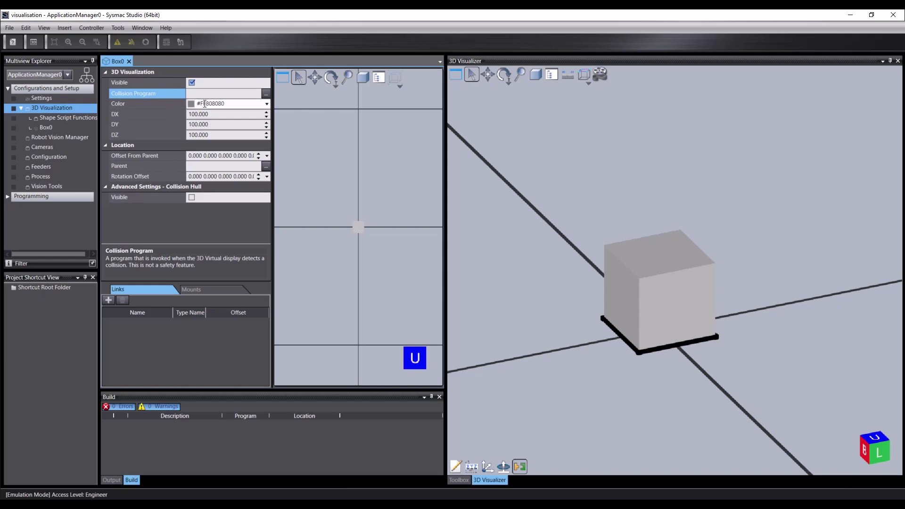
- Change the box's color to a semi-transparent blue with RGB 48, 88, 198 and 84% opacity
click(267, 103)
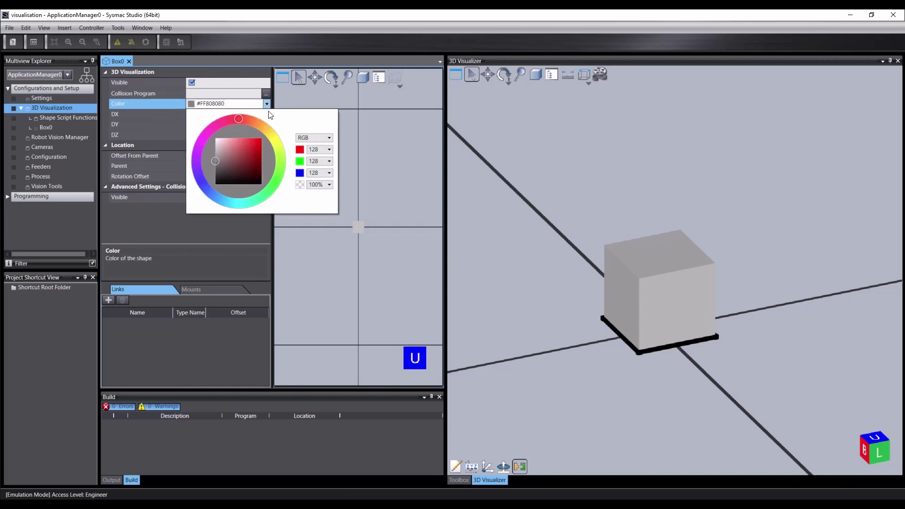
click(250, 149)
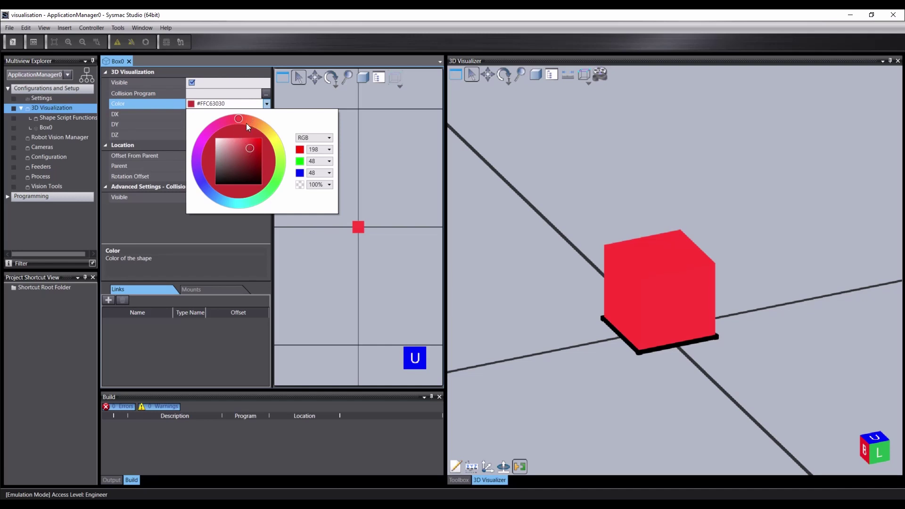
mouse_move(245, 122)
mouse_down()
mouse_move(202, 139)
mouse_move(208, 191)
mouse_up()
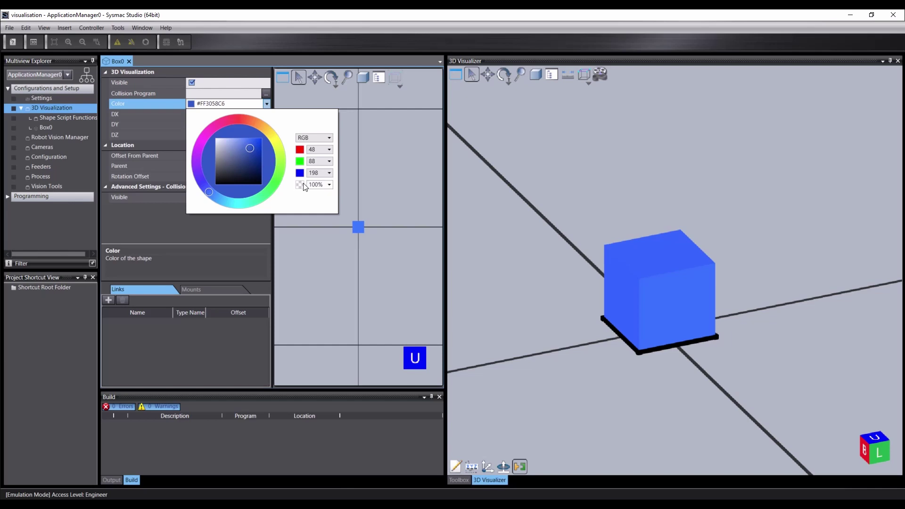
click(329, 184)
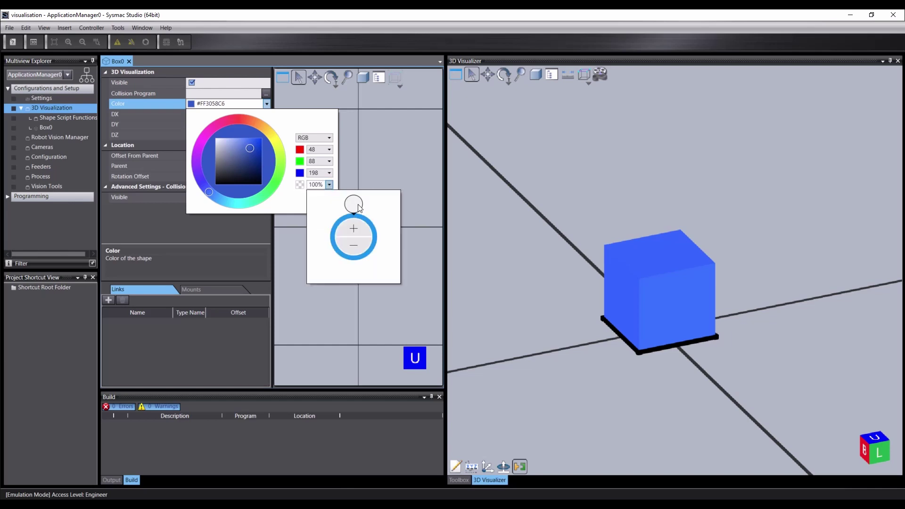
drag(359, 207, 326, 222)
click(268, 105)
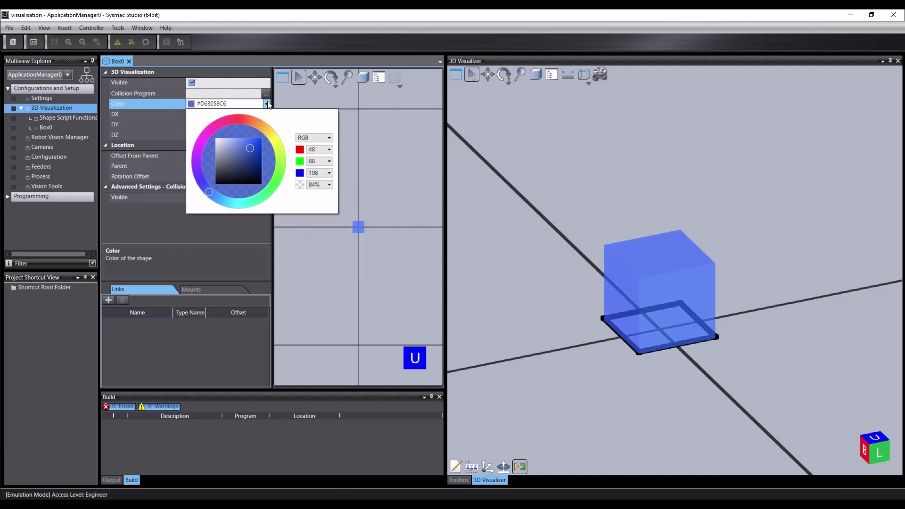
click(268, 104)
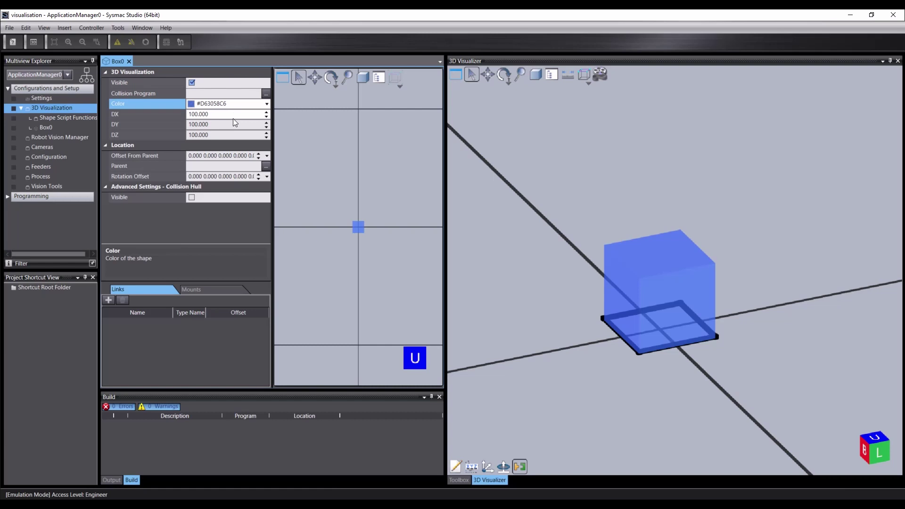
- Look at the box's Offset From Parent property and briefly toggle the display of its collision hull
click(216, 155)
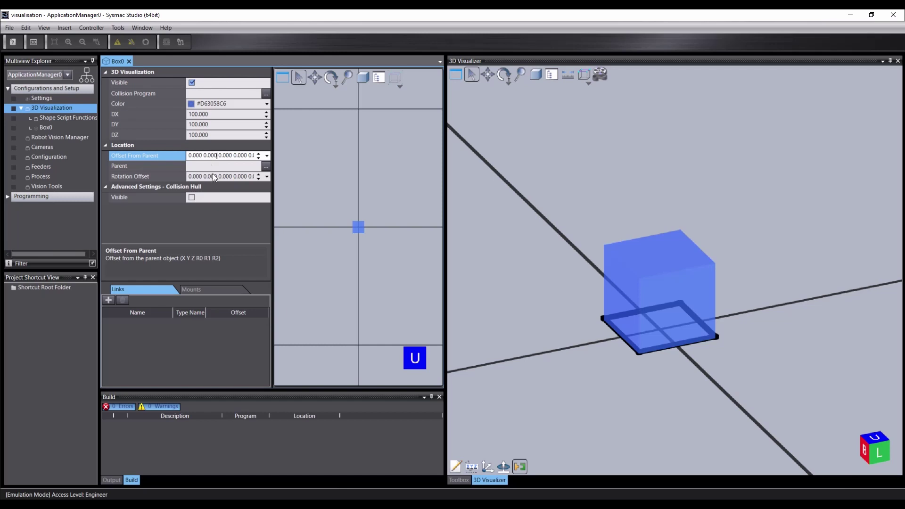
click(213, 156)
click(192, 196)
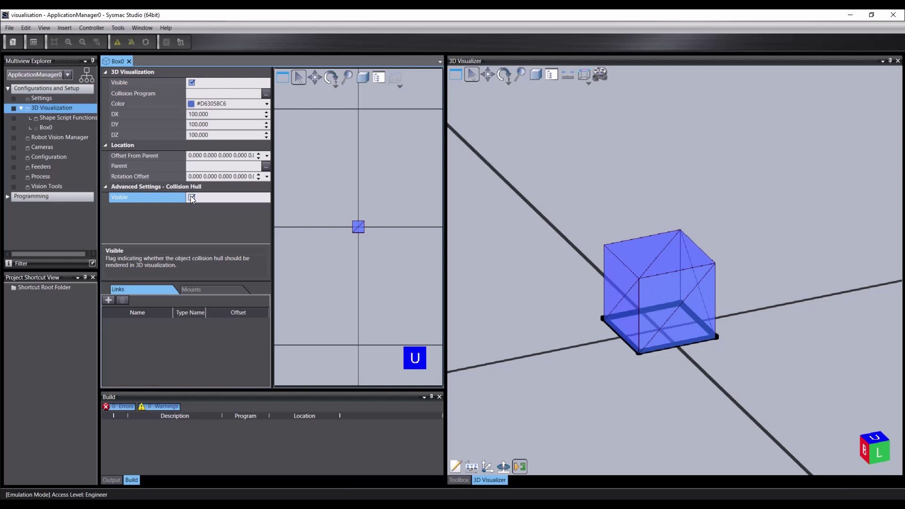
click(191, 197)
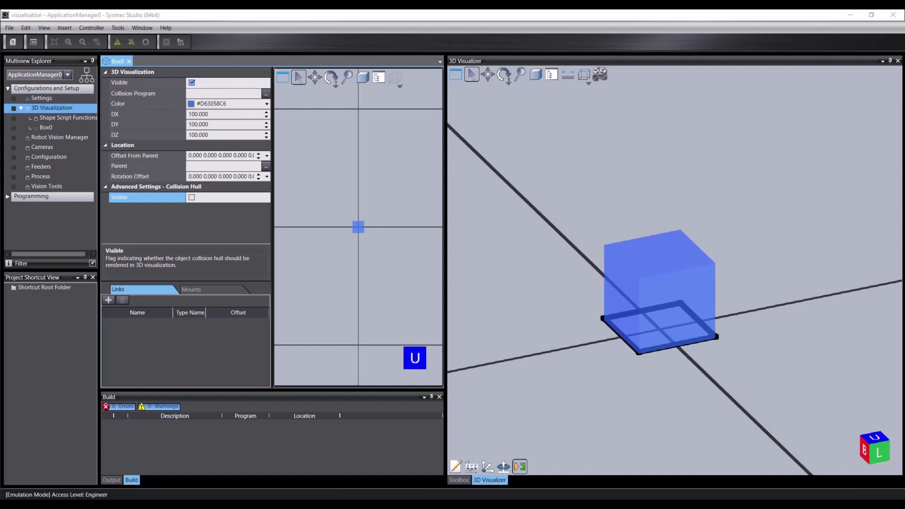
- Add a cylinder to the 3D Visualization and open its properties
right_click(58, 109)
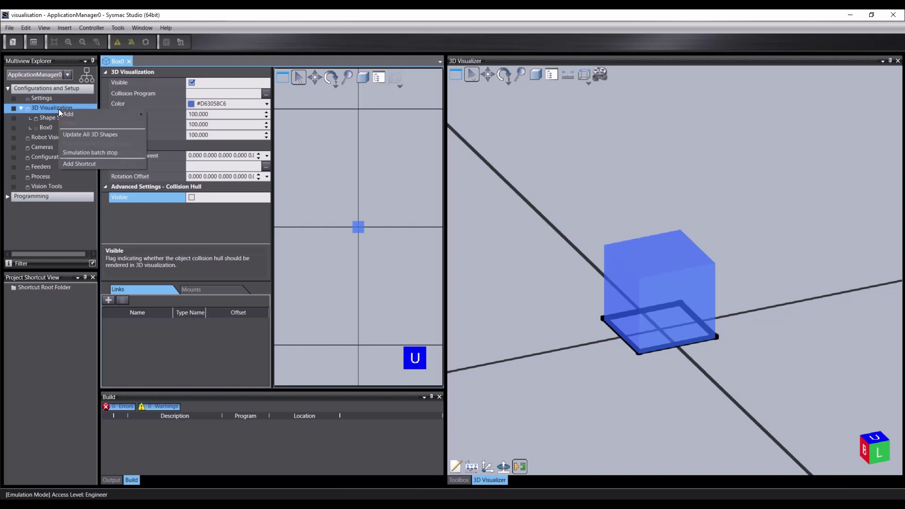
mouse_move(93, 114)
click(178, 123)
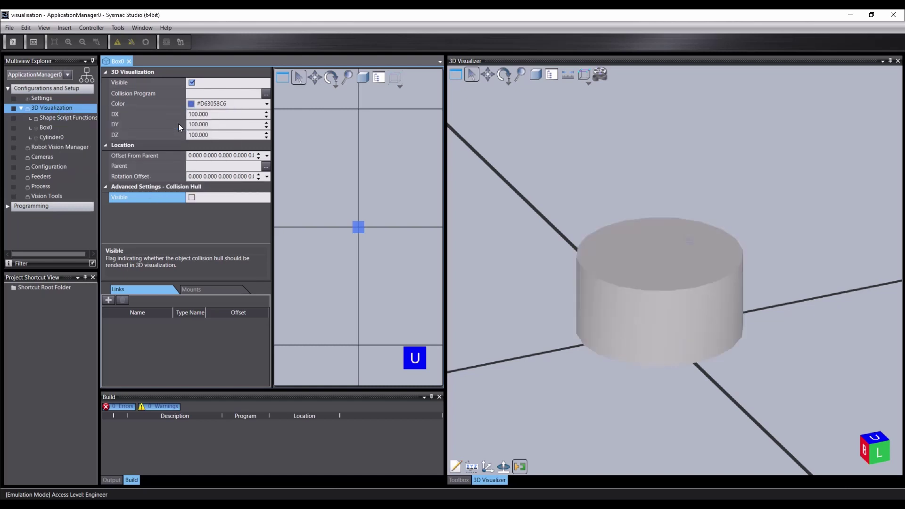
double_click(61, 137)
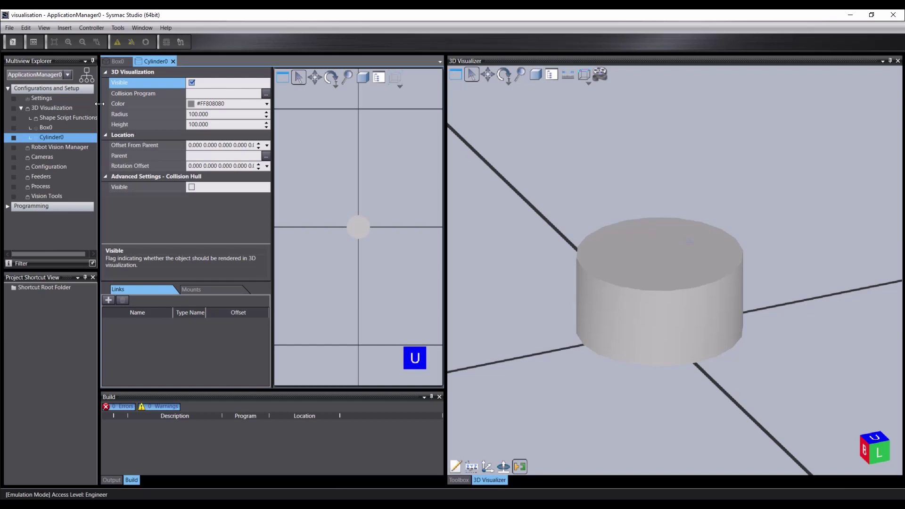
- Add a CAD Data object to the 3D Visualization by importing the custom file TM12_5th.step from the TM12 Cobot folder
right_click(69, 108)
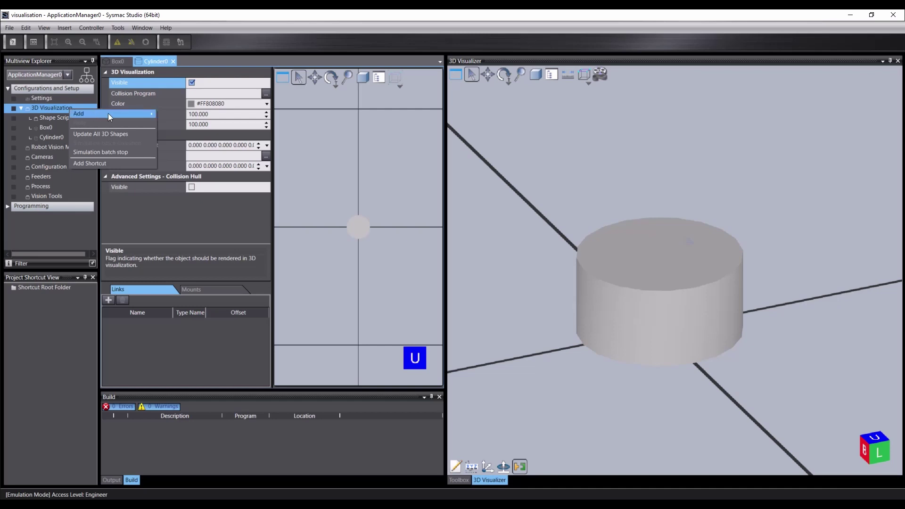
mouse_move(109, 113)
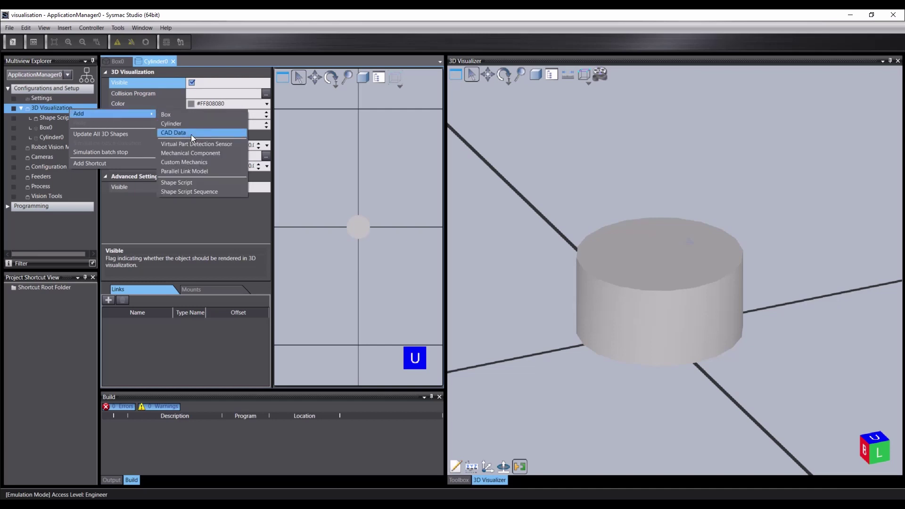
click(191, 133)
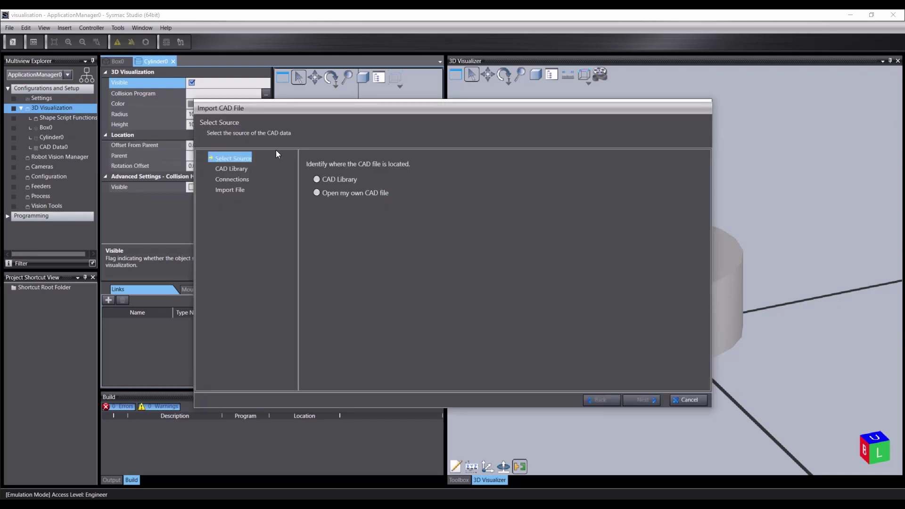
click(316, 193)
click(648, 401)
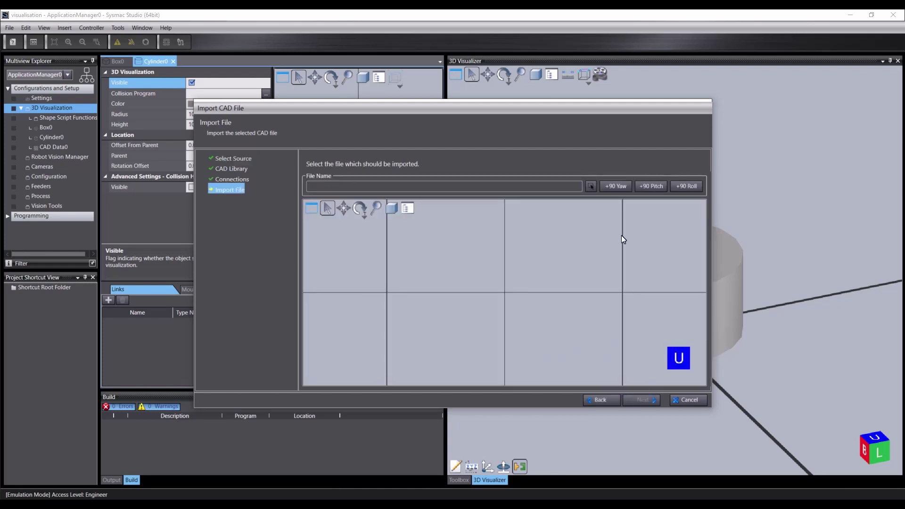
click(590, 186)
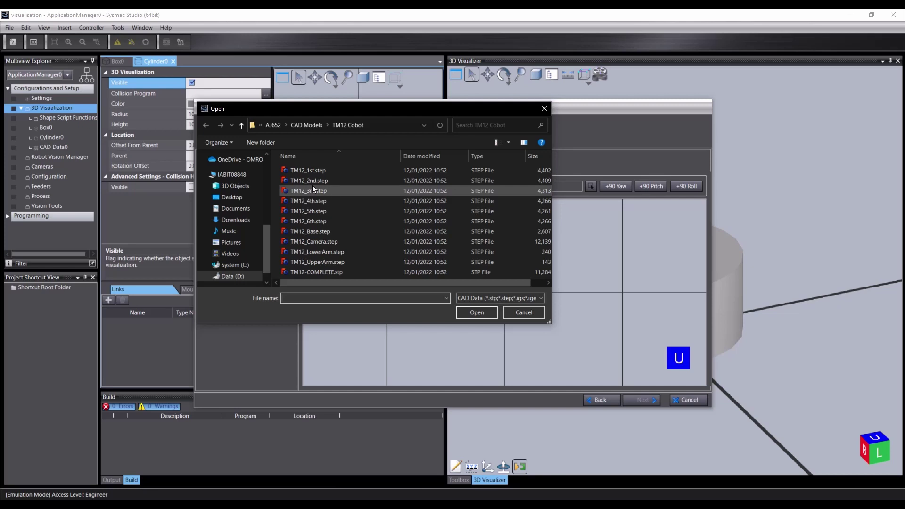
double_click(330, 211)
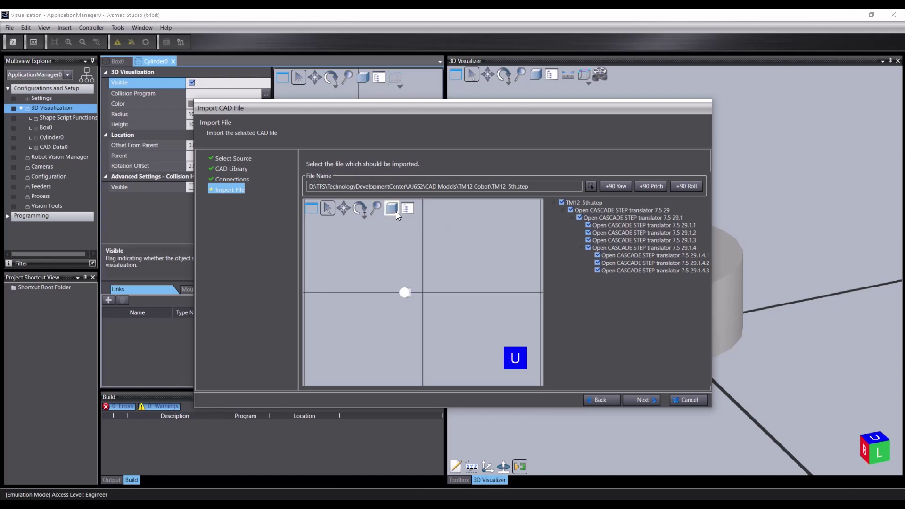
drag(363, 217, 497, 290)
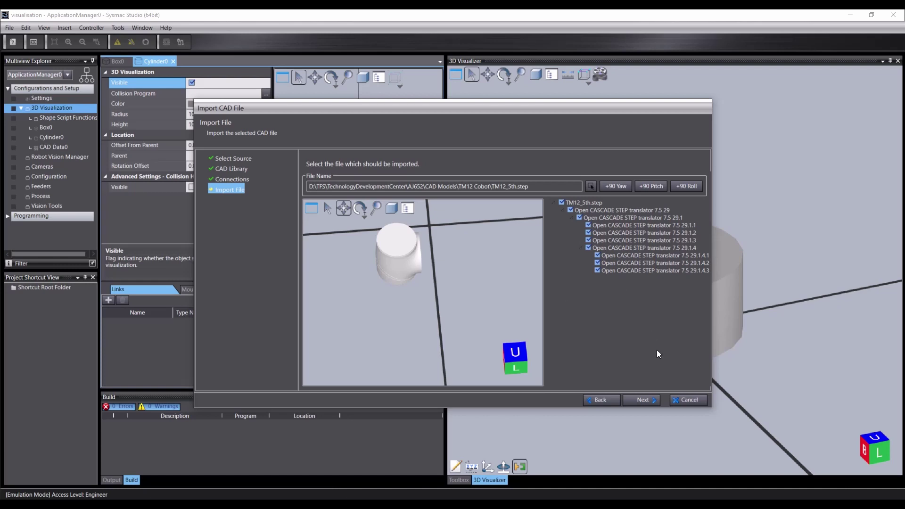
click(643, 400)
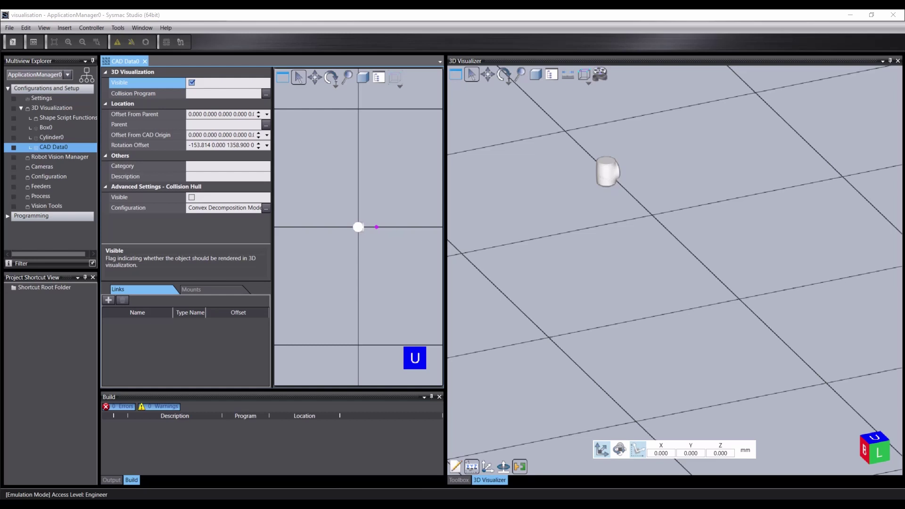
- Review the imported CAD part's collision hull configuration, including its convex decomposition modes and hull preview
click(266, 208)
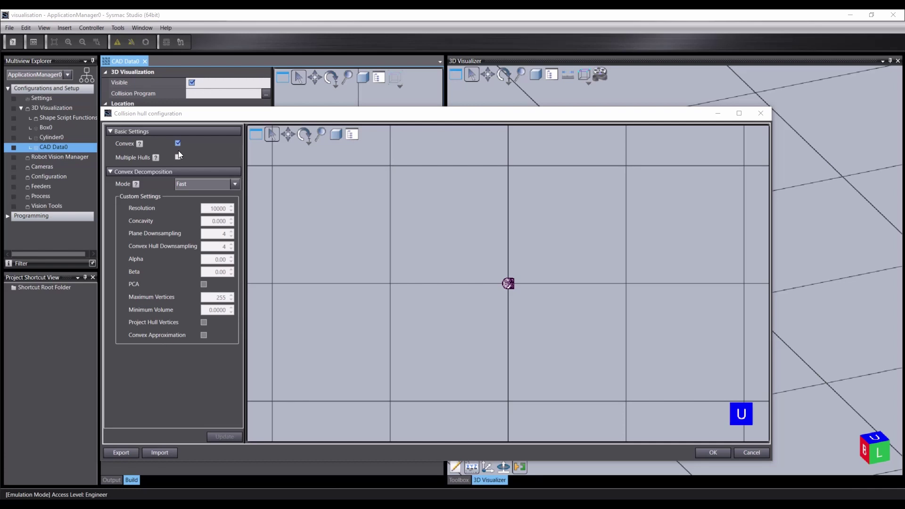
click(231, 185)
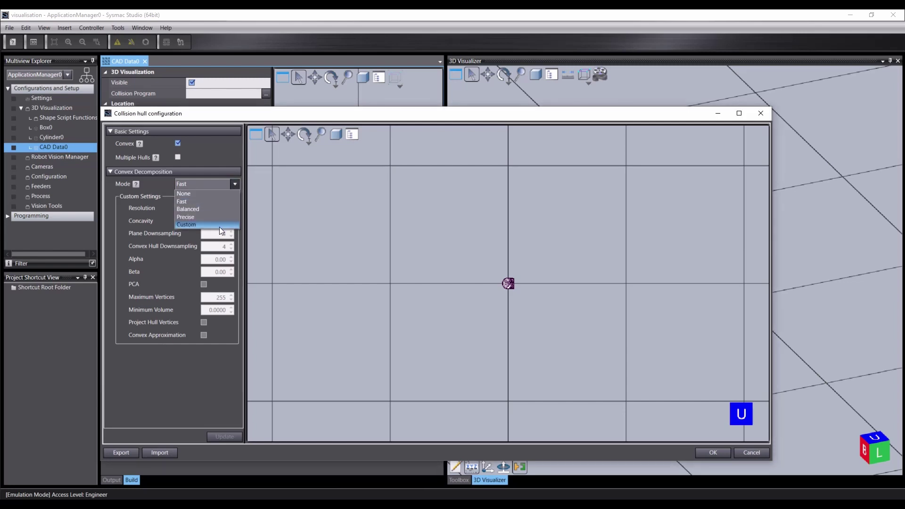
middle_drag(510, 287, 491, 250)
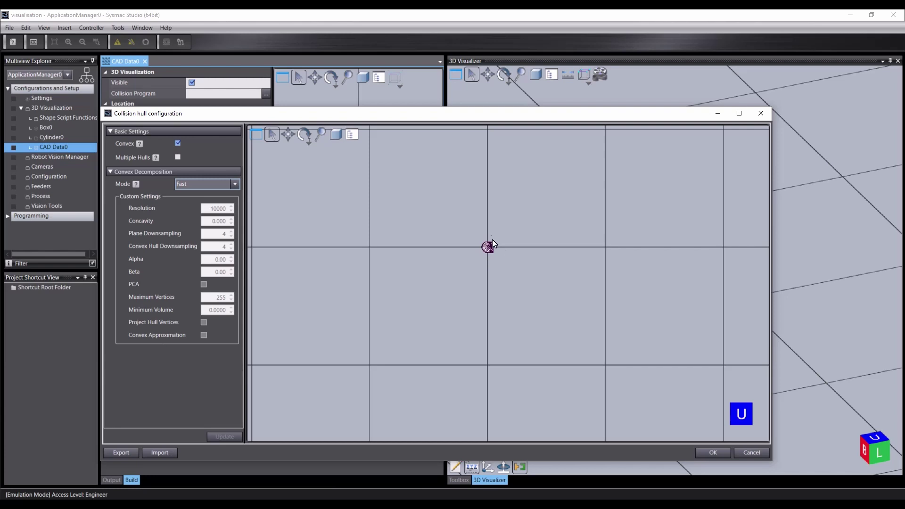
scroll(492, 242, up, 5)
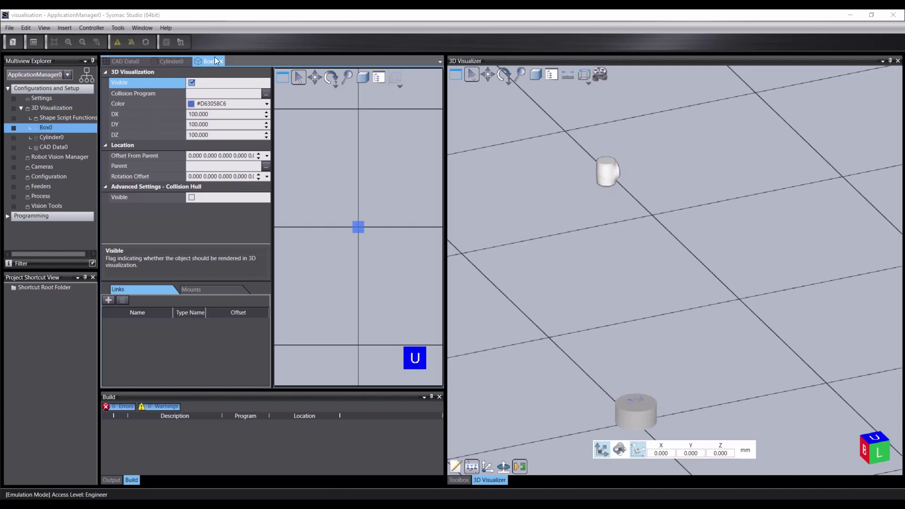
- Set the box's DX and DY sizes to 1000 mm
click(220, 114)
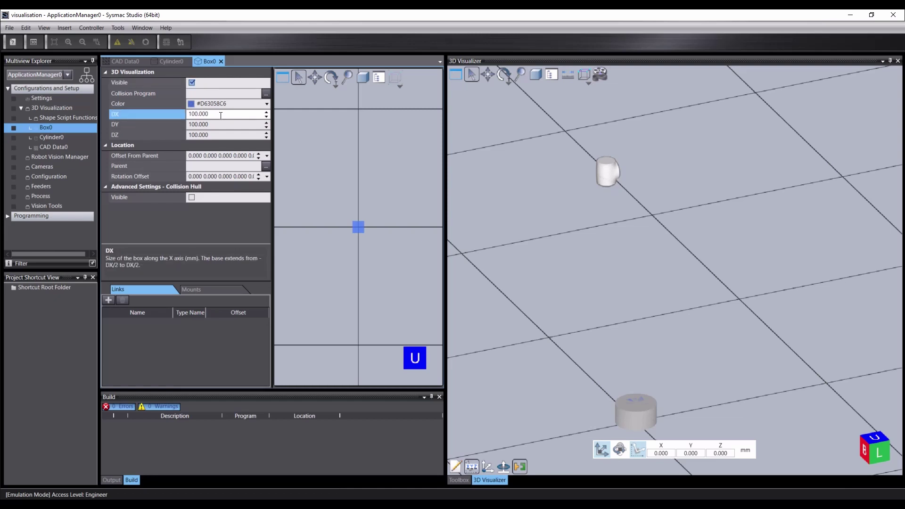
key(ctrl+a)
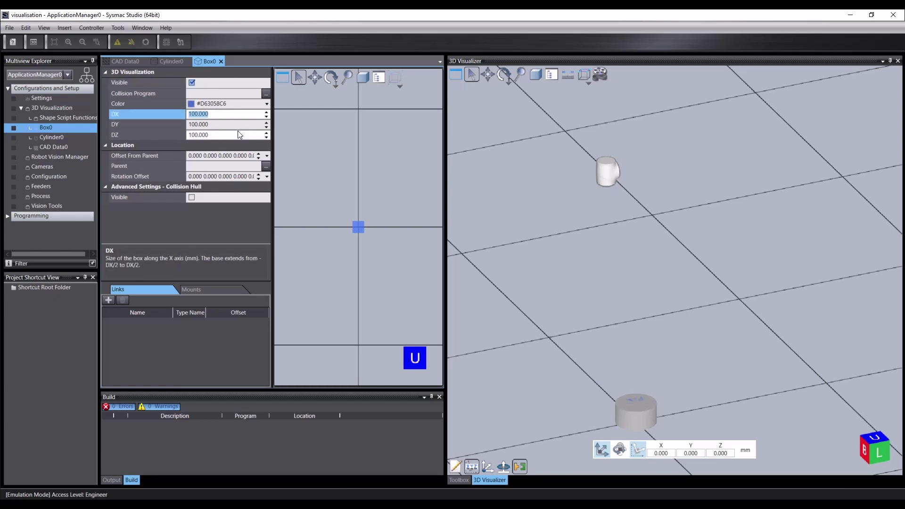
text(1000)
click(152, 124)
text(1000)
key(Tab)
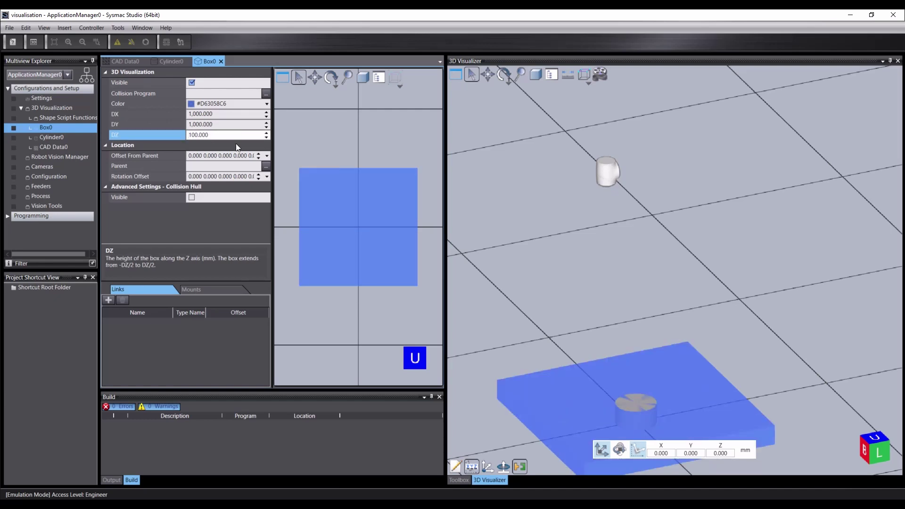
key(Return)
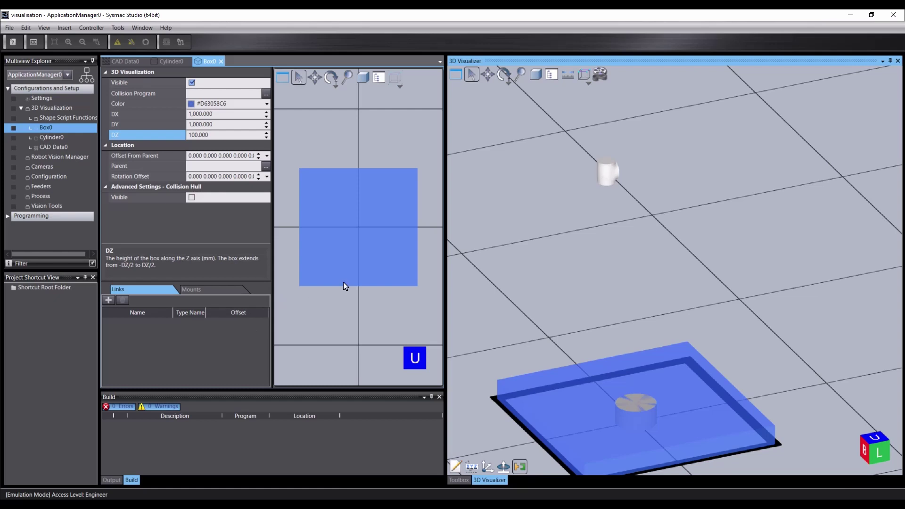
- Hide the box temporarily, move the cylinder along its red axis clear of the box, and show the box again
click(192, 83)
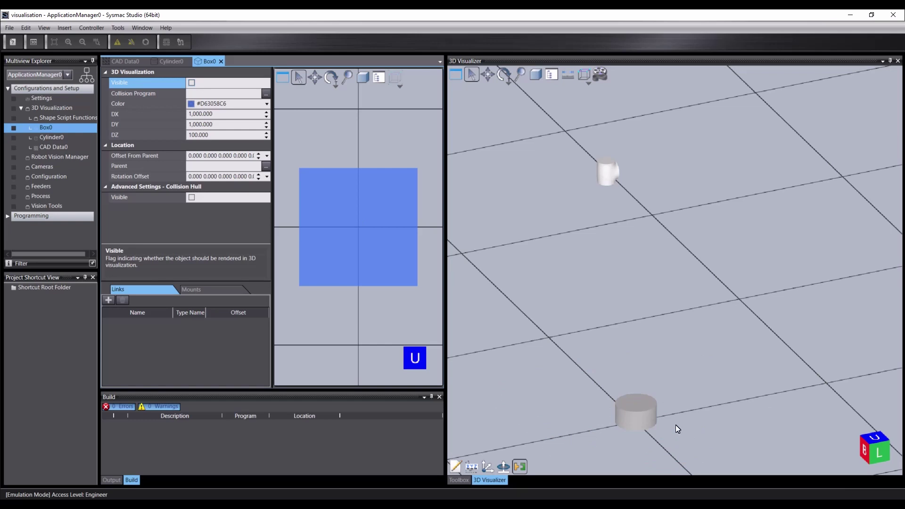
click(643, 416)
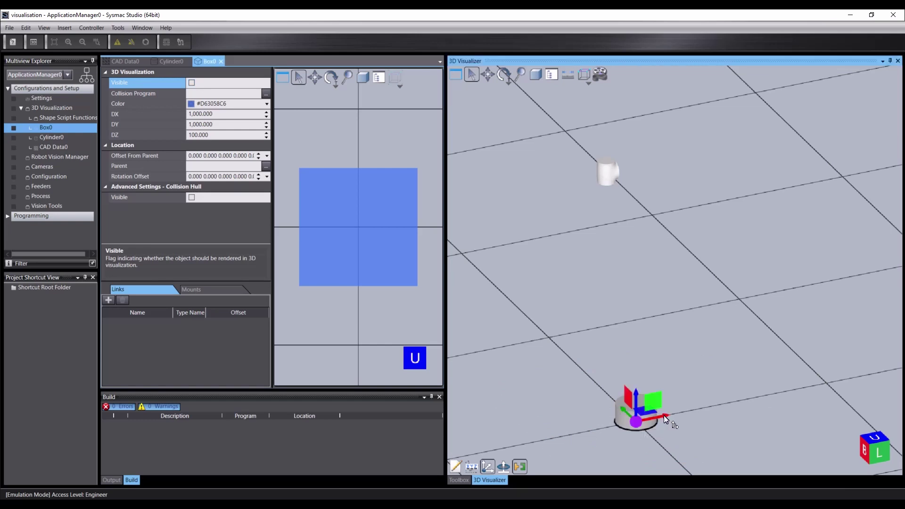
drag(664, 415, 856, 372)
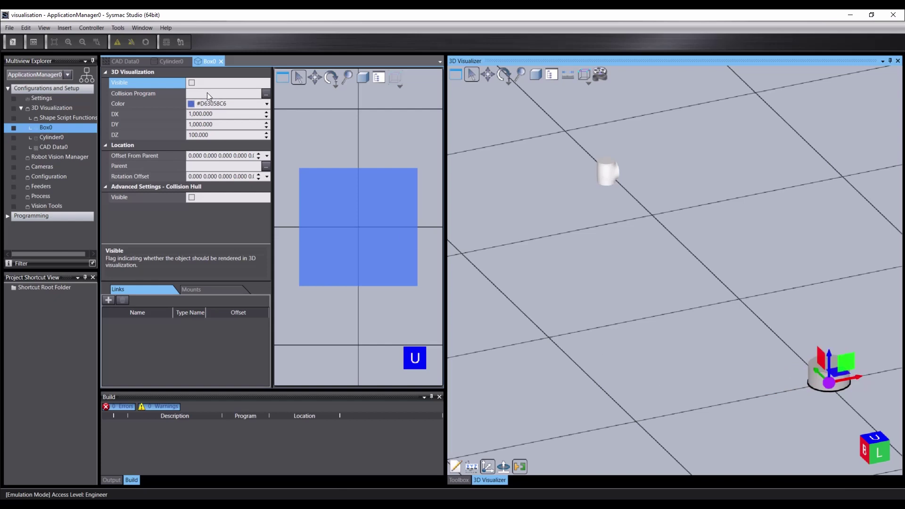
click(192, 83)
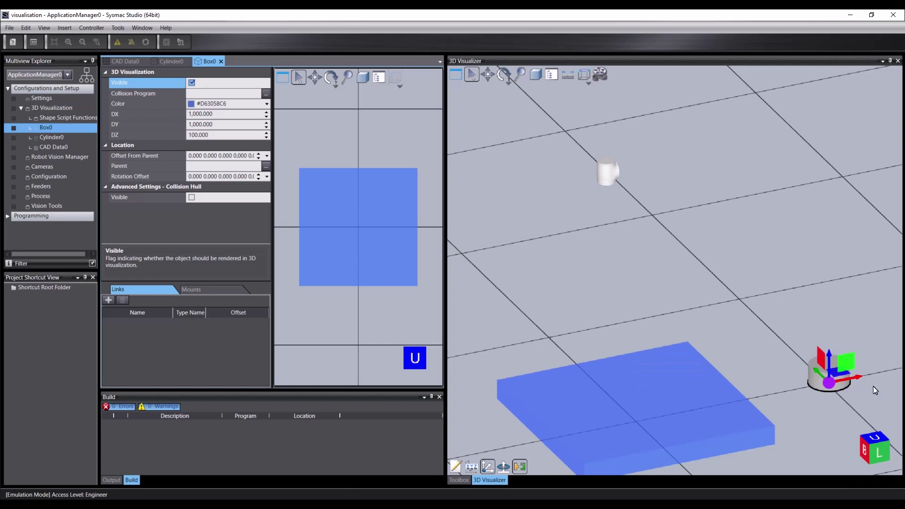
- From the top view, move the CAD part along its red axis to X 141.750 mm above the box
click(874, 440)
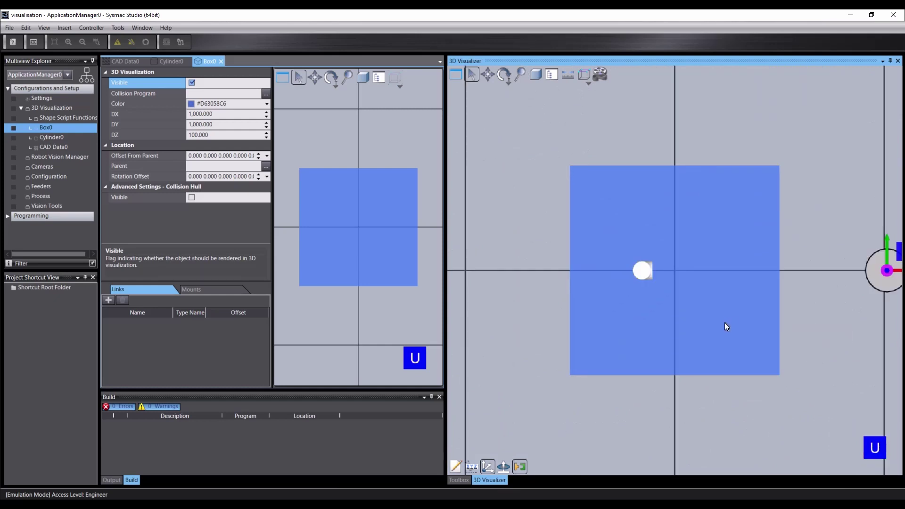
click(642, 270)
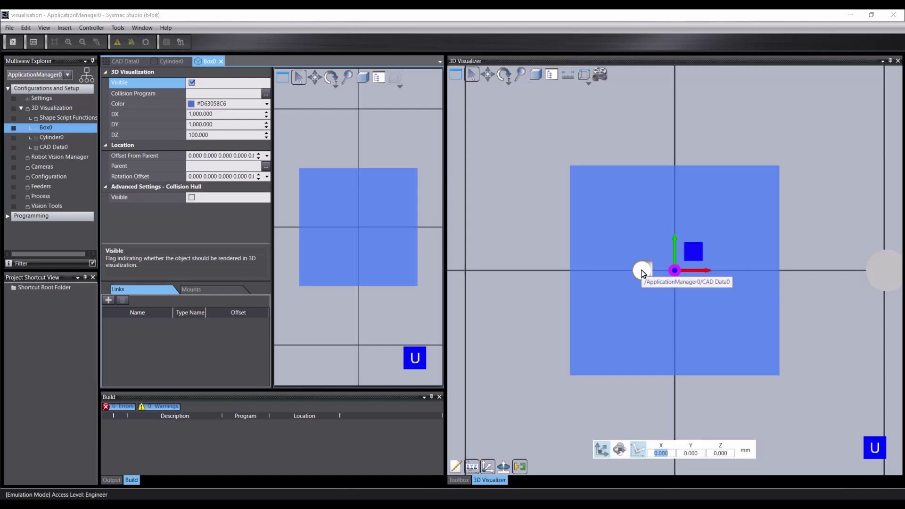
drag(698, 270, 727, 272)
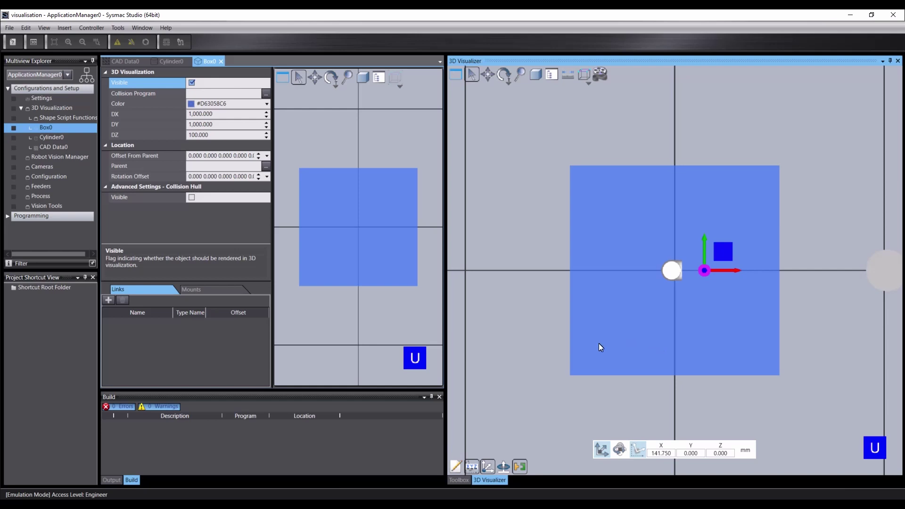
- Change the cylinder's color to green (#FF30B131)
right_drag(504, 112, 523, 386)
click(170, 61)
click(267, 104)
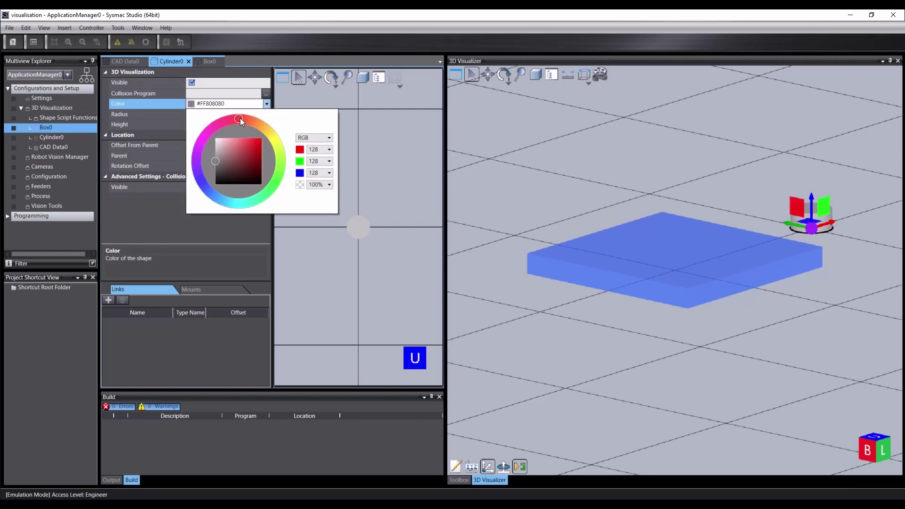
mouse_move(239, 118)
mouse_down()
mouse_move(287, 158)
mouse_move(276, 184)
mouse_up()
click(247, 152)
click(242, 231)
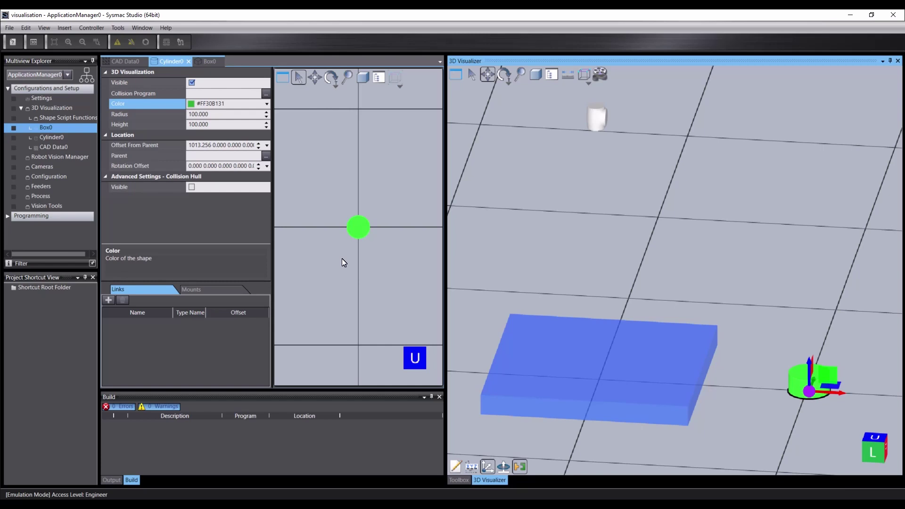
- Create two collision filter groups in the Scene Graph and assign Box0 to the first group, Group0
click(553, 75)
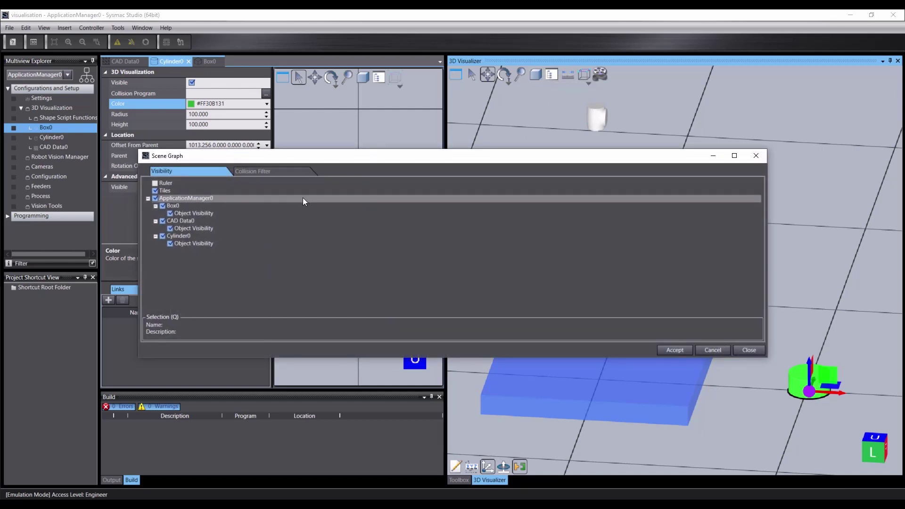
click(248, 173)
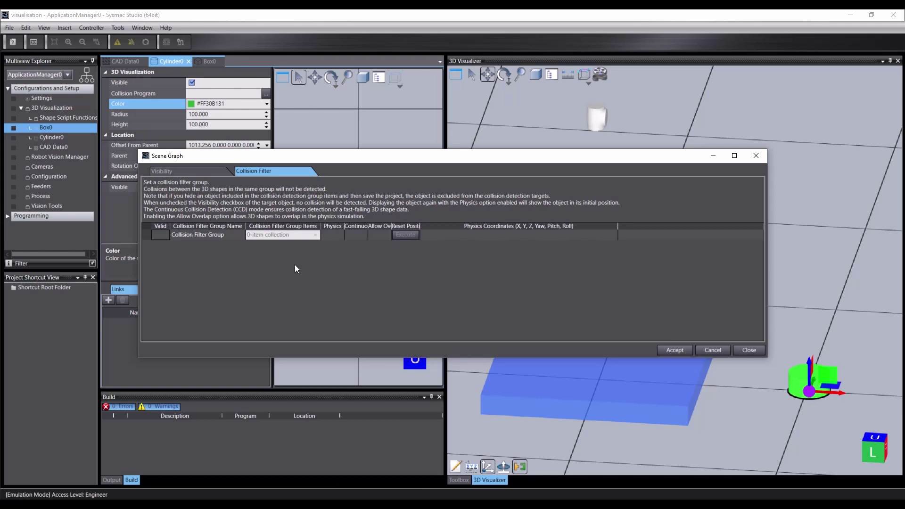
click(315, 235)
click(316, 235)
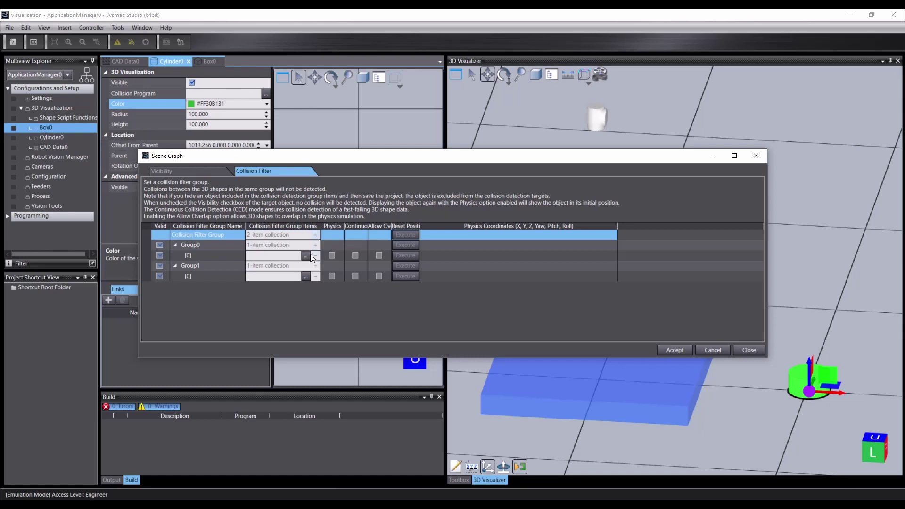
click(307, 256)
click(398, 199)
click(391, 333)
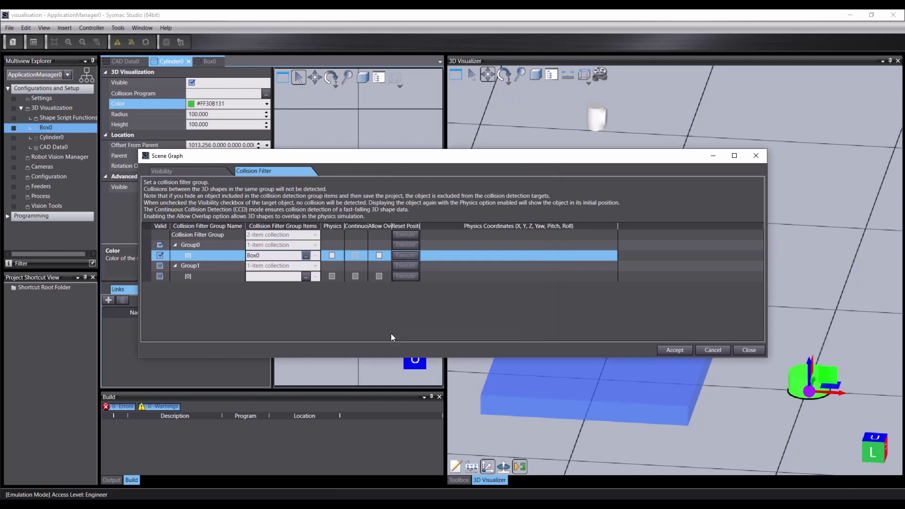
- Assign CAD Data0 as the item of the second collision filter group, Group1
click(306, 277)
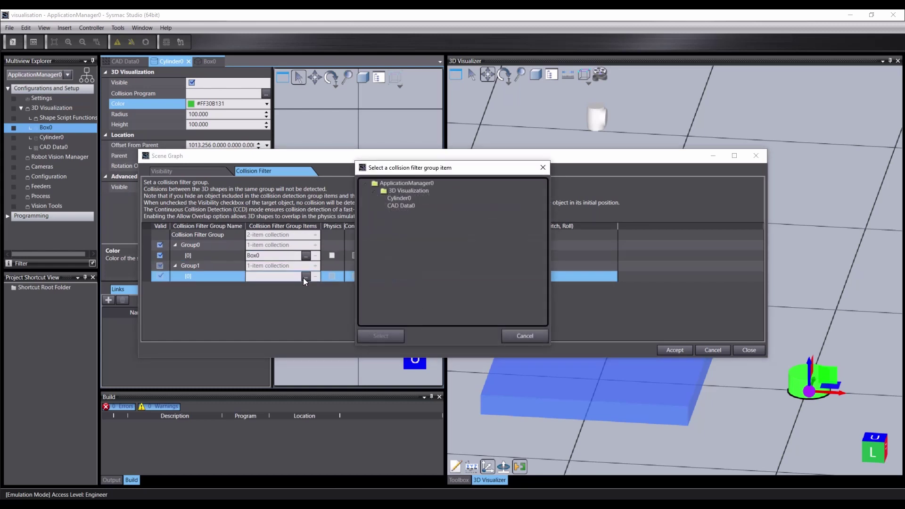
click(402, 206)
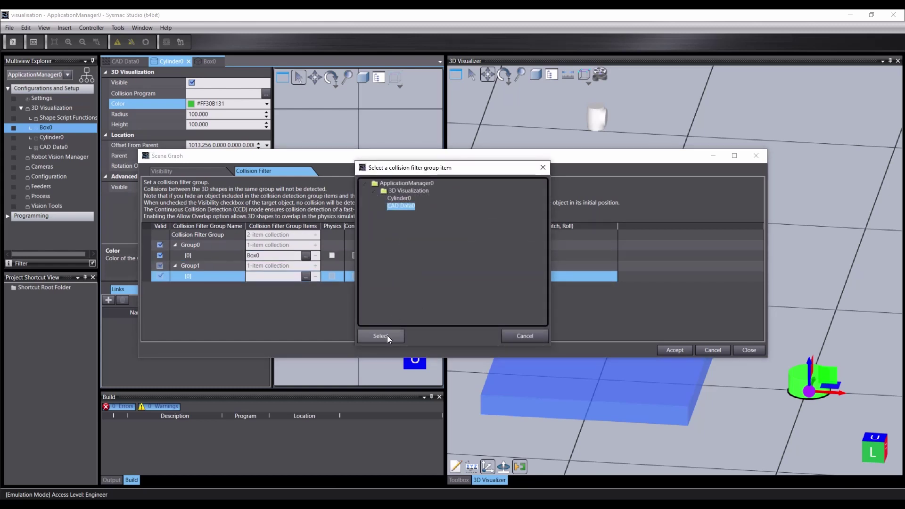
click(387, 335)
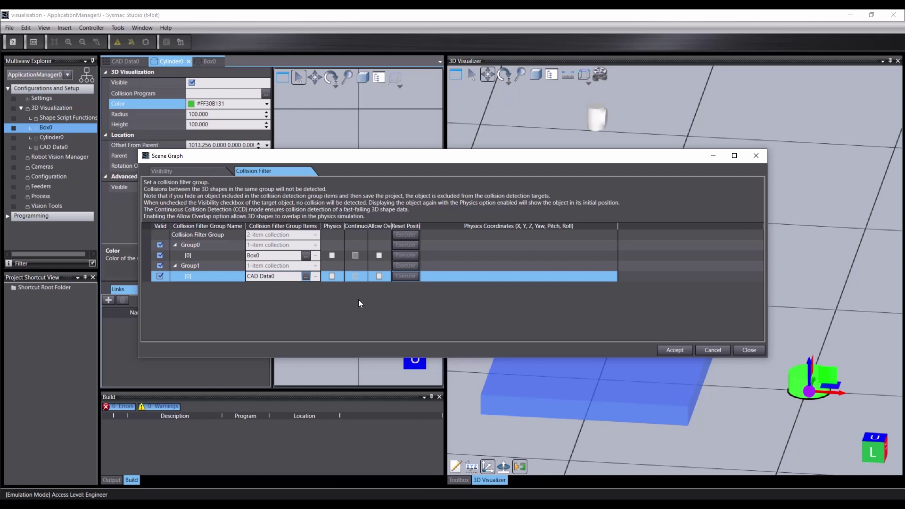
- Enable physics for CAD Data0 with the 3D view kept in sight, accept the collision filter settings and close the Scene Graph
click(332, 276)
drag(430, 160, 292, 72)
drag(630, 270, 421, 270)
click(332, 260)
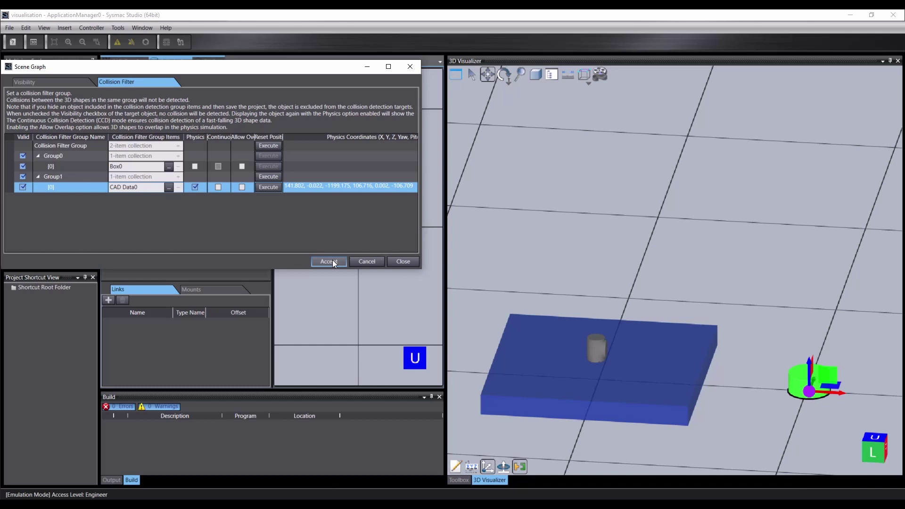
click(401, 261)
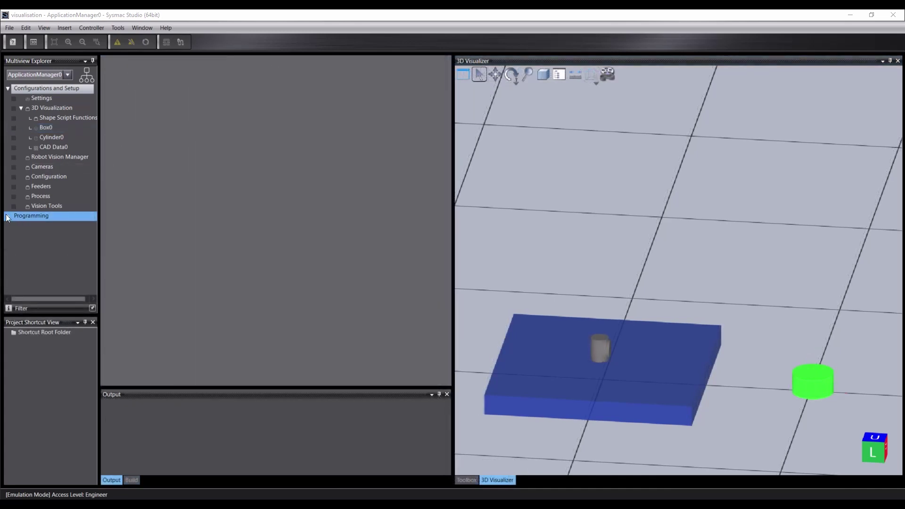
- Add a new C# program under the Application Manager's Programs
click(7, 216)
right_click(36, 225)
mouse_move(59, 229)
click(96, 231)
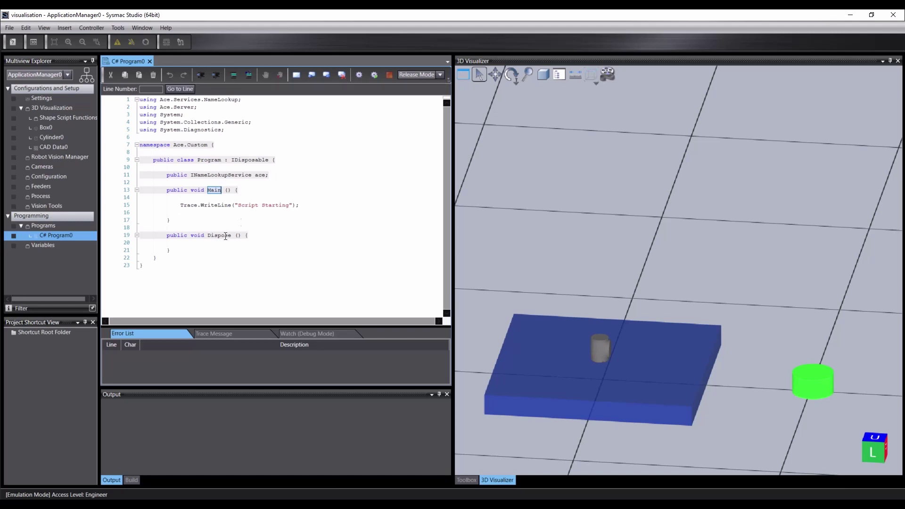
- Add a numeric variable to the project and rename it collided
right_click(47, 245)
mouse_move(62, 250)
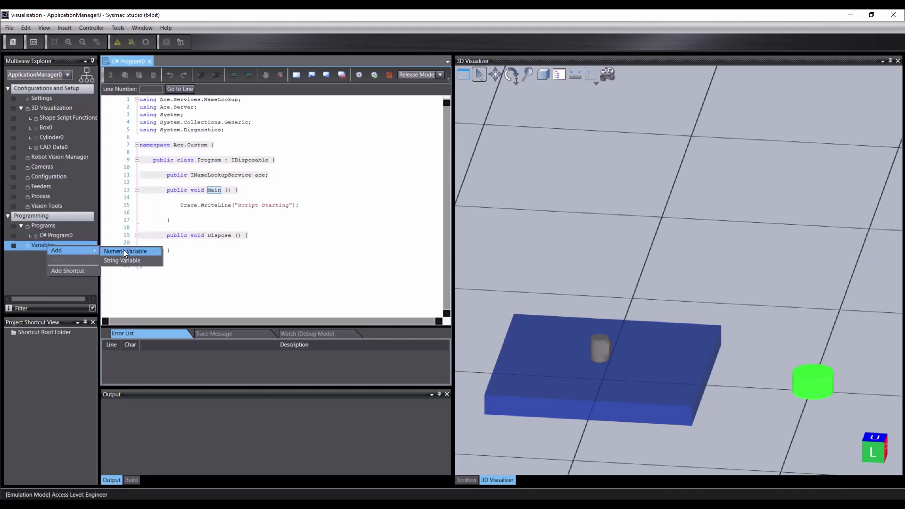
click(123, 251)
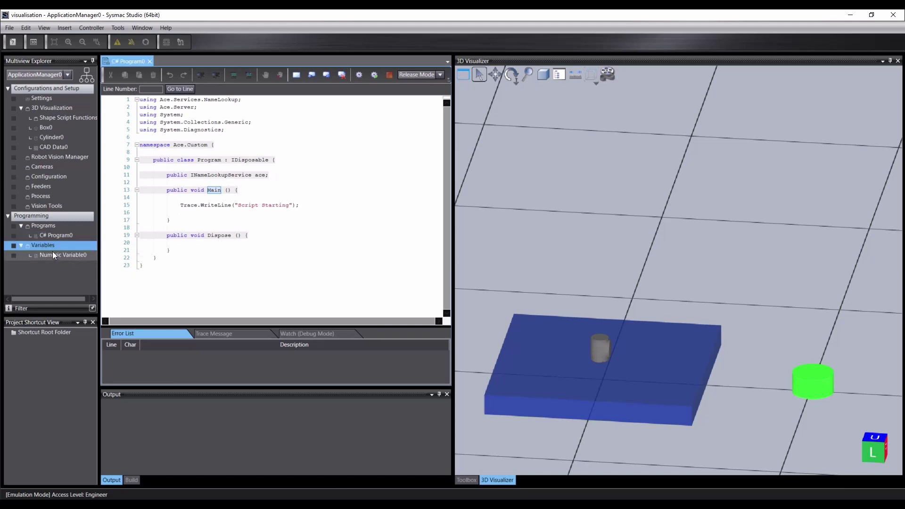
right_click(52, 256)
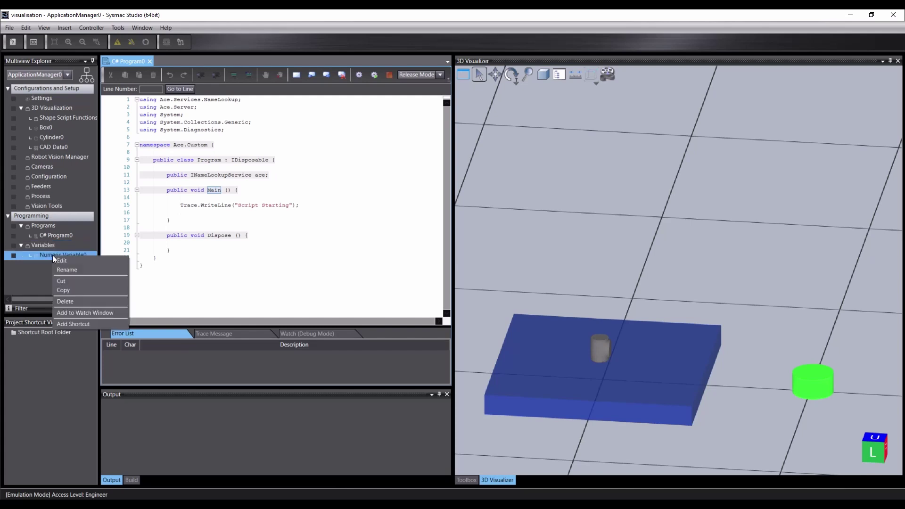
click(77, 271)
text(collided)
key(Return)
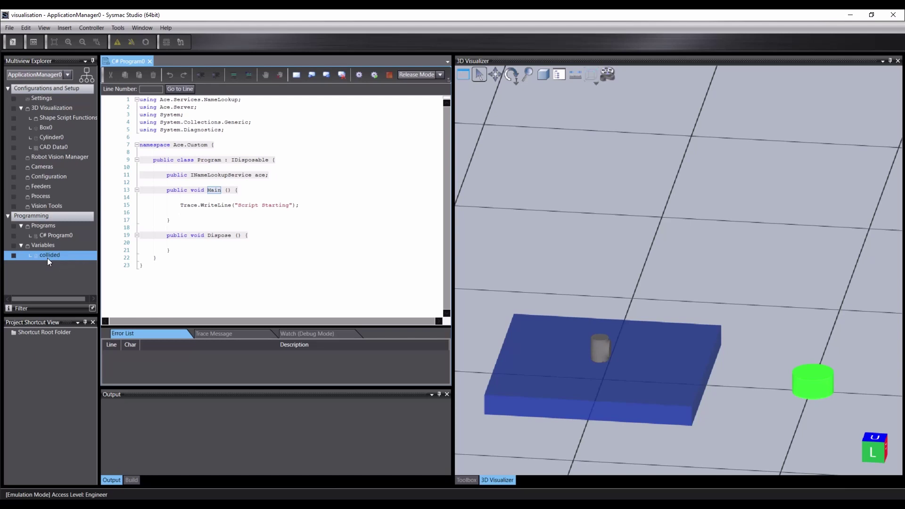
- Insert a reference to the collided variable in the C# program's Main method and add the line variableNumeric.CurrentValue = 1;
drag(47, 258, 209, 212)
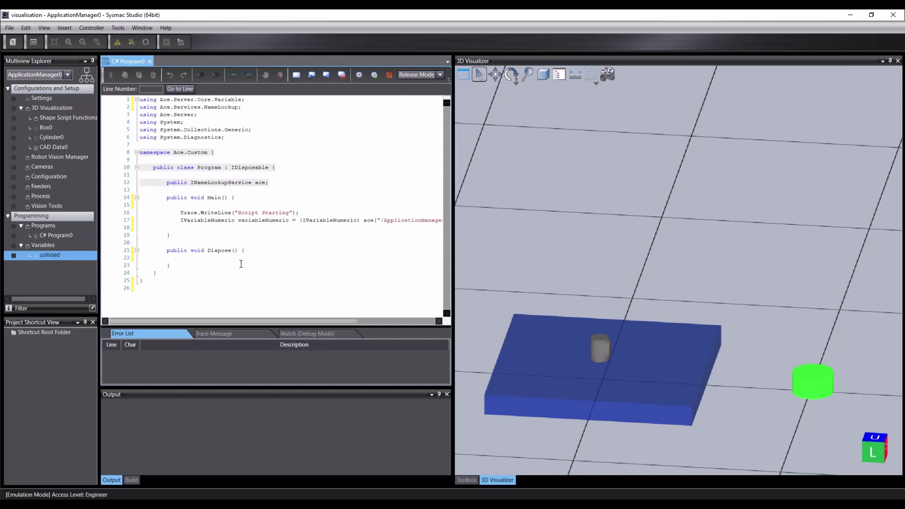
click(199, 228)
text(variableNumeric)
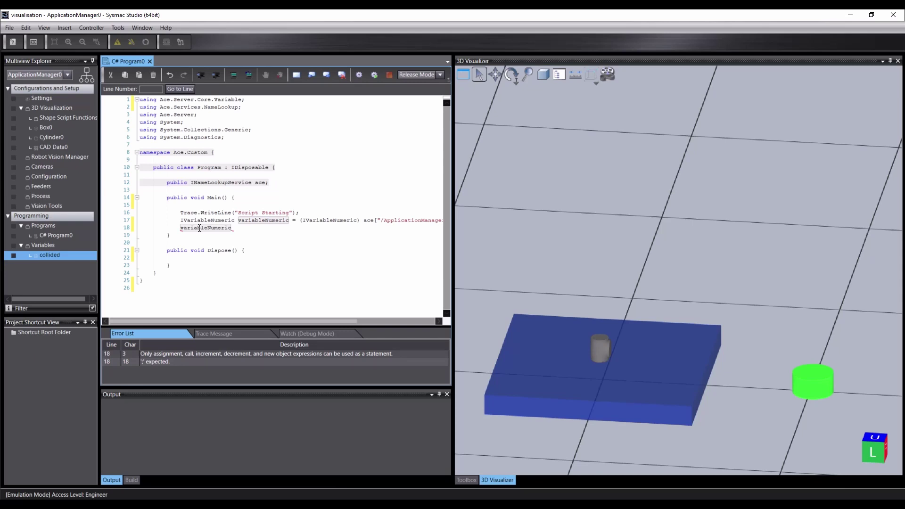
text(.CurrentValue)
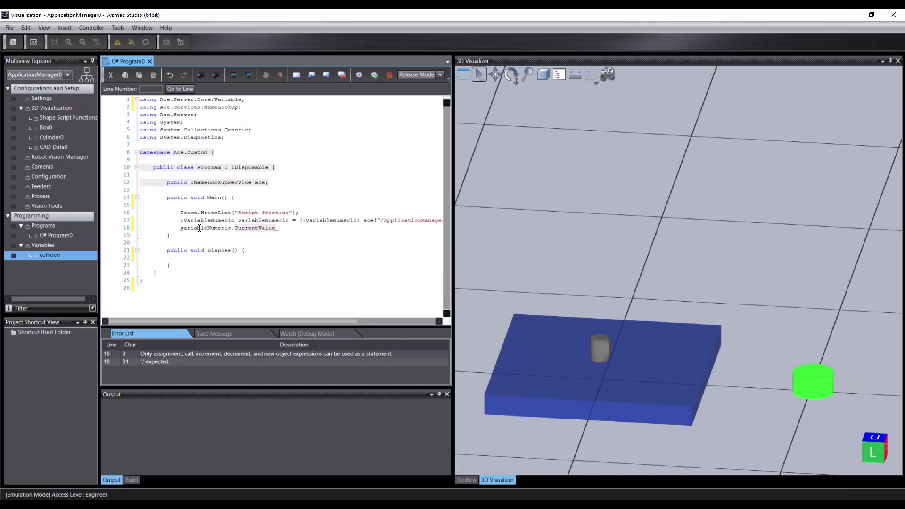
text( = 1;)
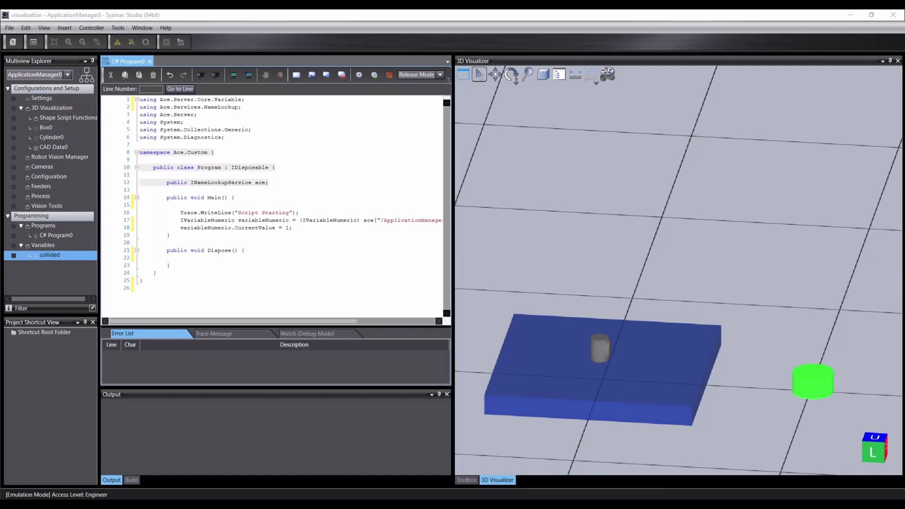
- Assign C# Program0 as the collision program of Box0
click(47, 128)
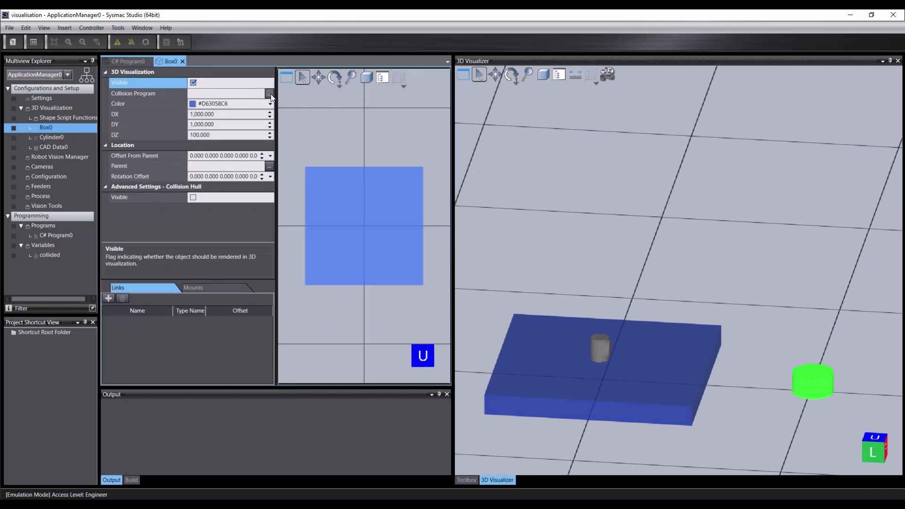
click(270, 94)
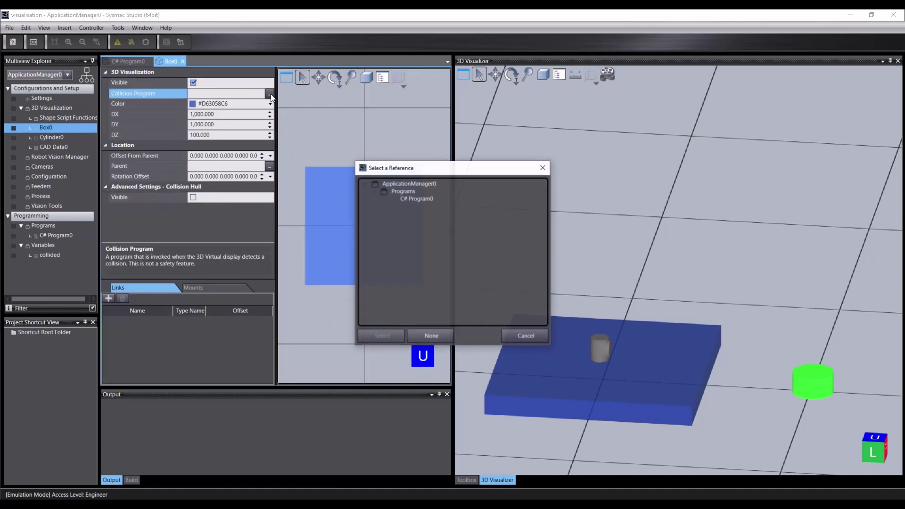
click(418, 199)
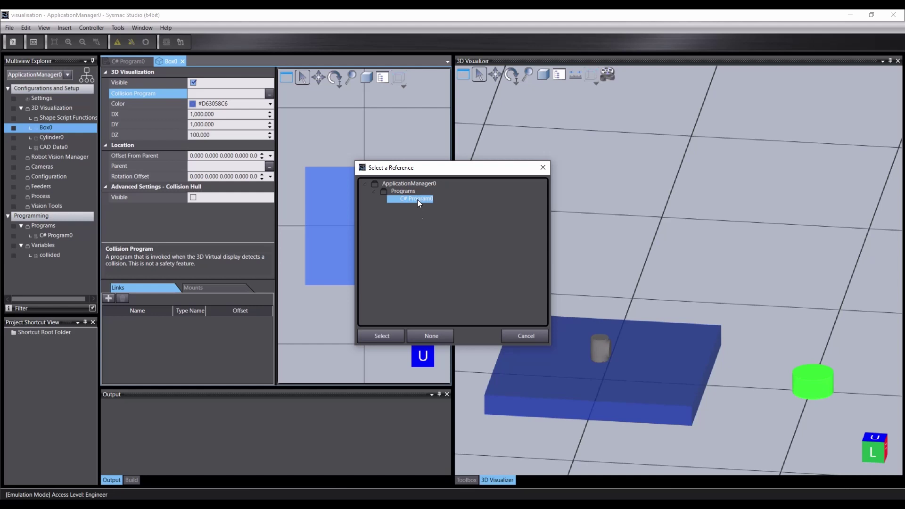
click(387, 336)
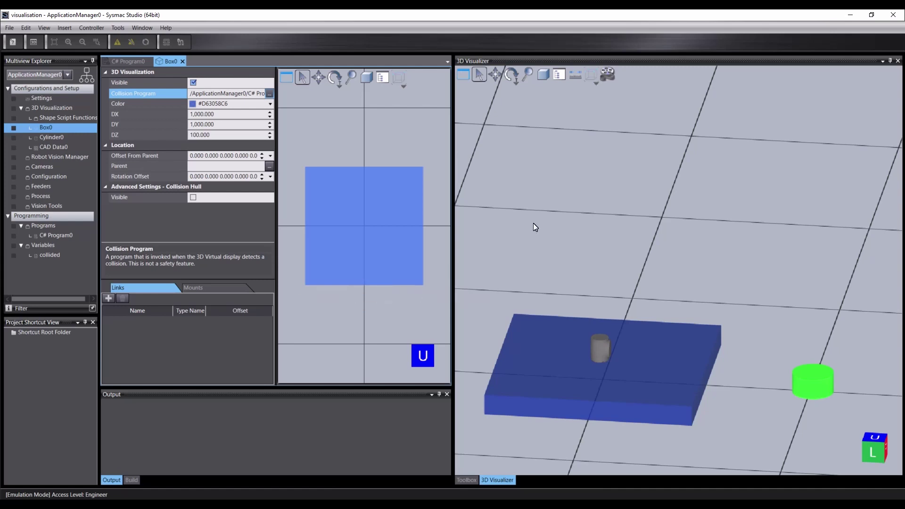
- Reset CAD Data0's physics position in the collision filter, then check the current value of the collided variable
click(558, 75)
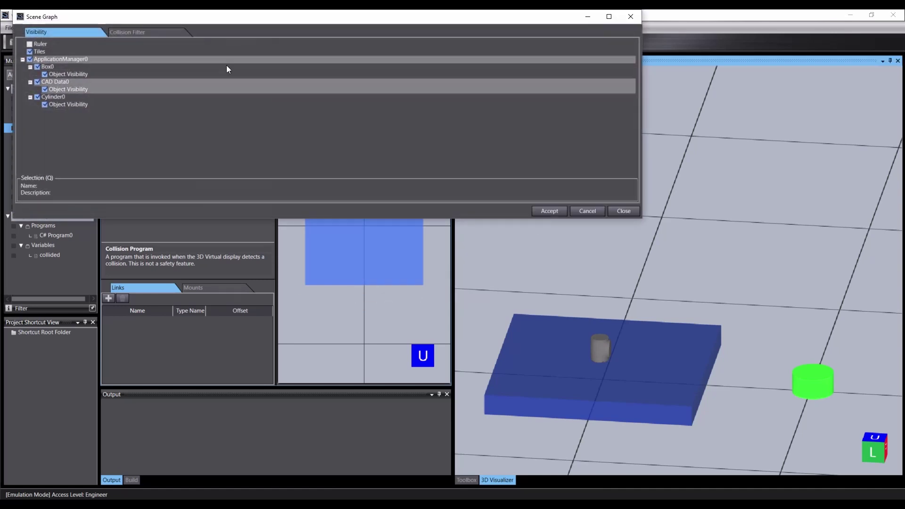
click(150, 33)
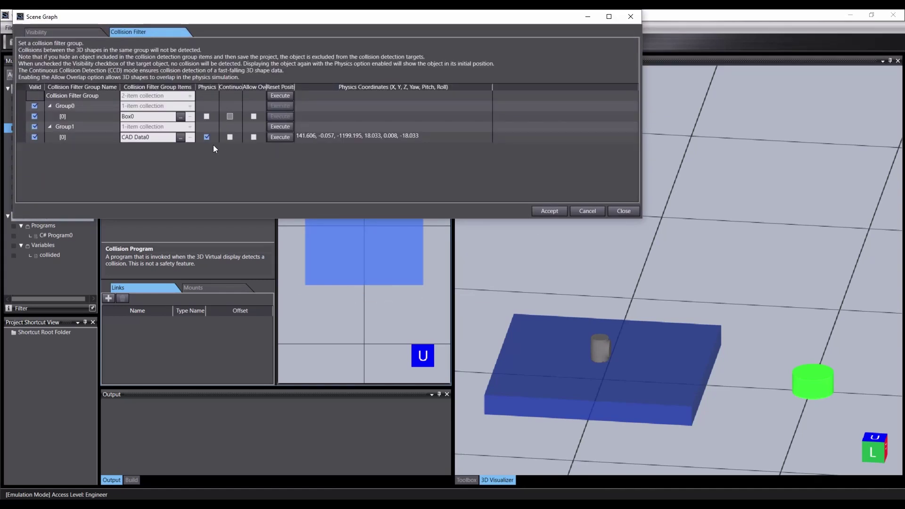
click(280, 138)
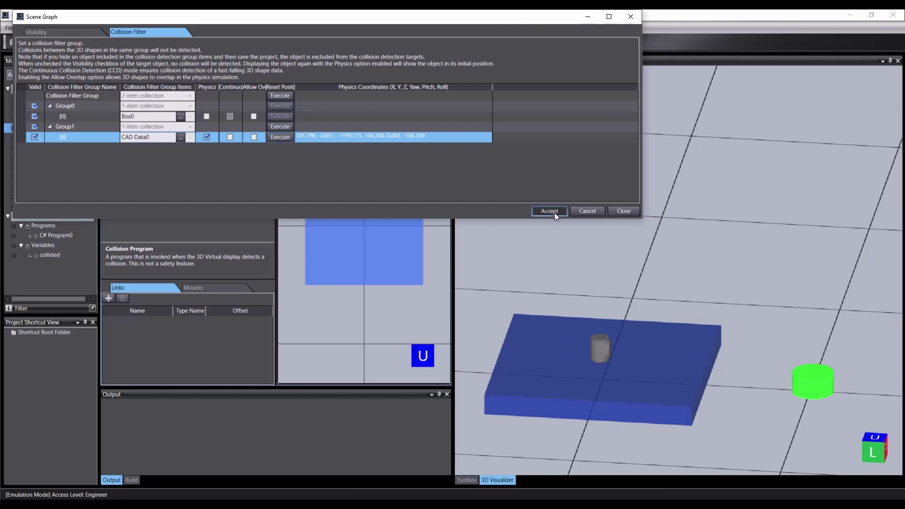
click(634, 211)
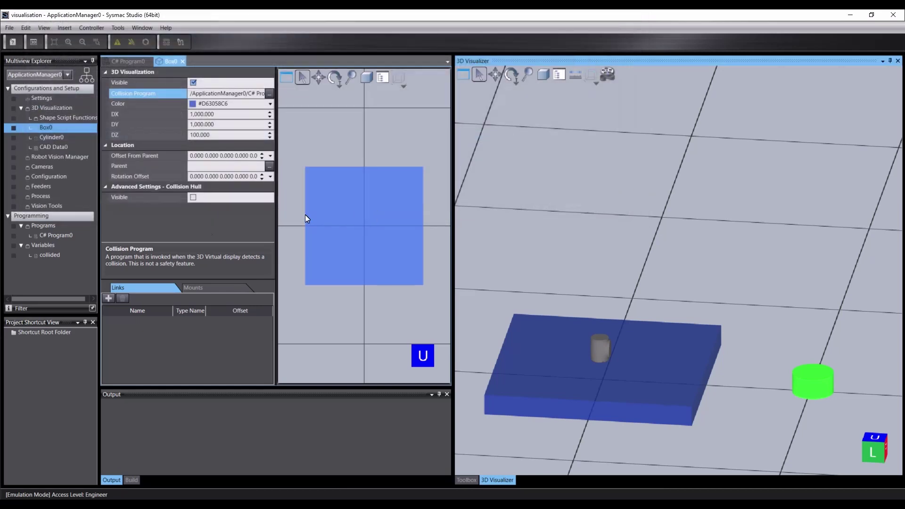
double_click(51, 255)
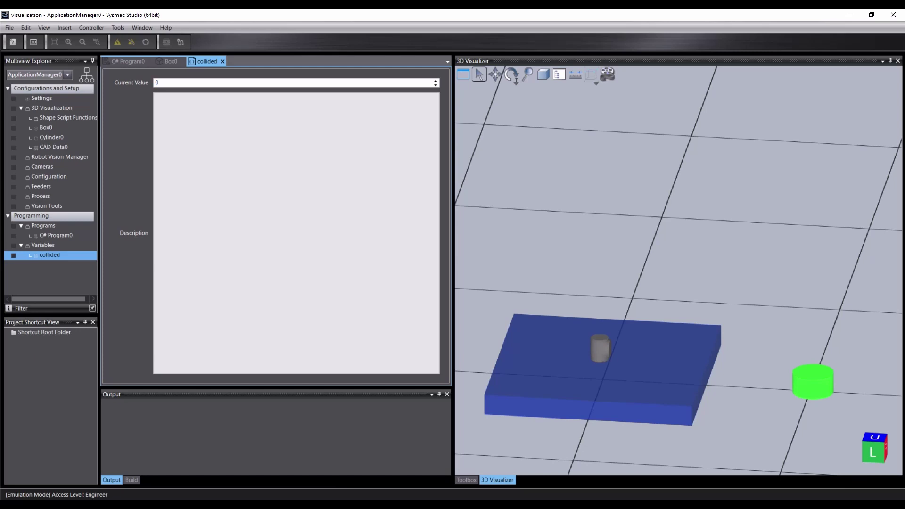
click(223, 62)
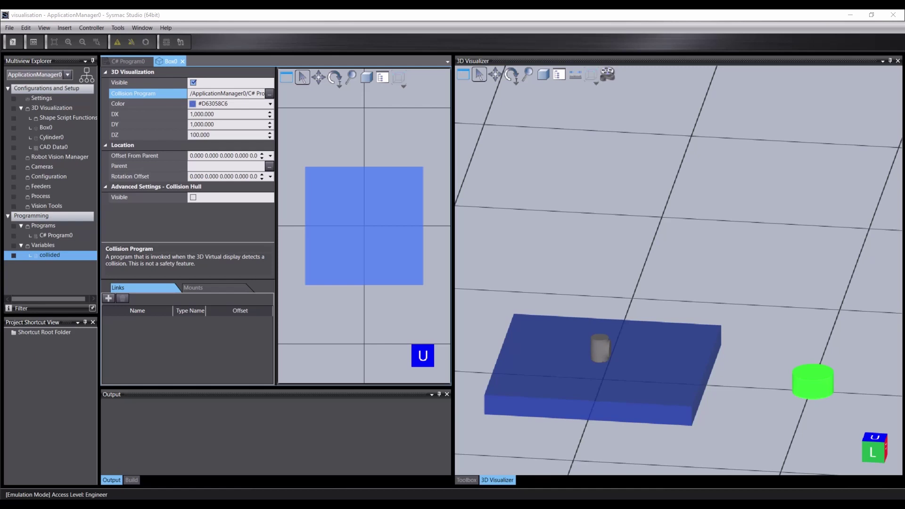
- Add a Shape Script object to the 3D Visualization
right_click(70, 107)
mouse_move(104, 109)
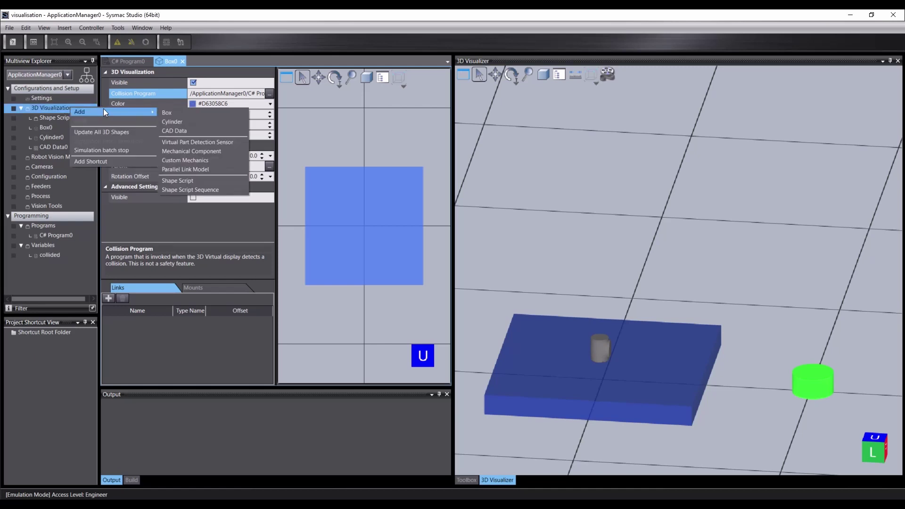
click(191, 180)
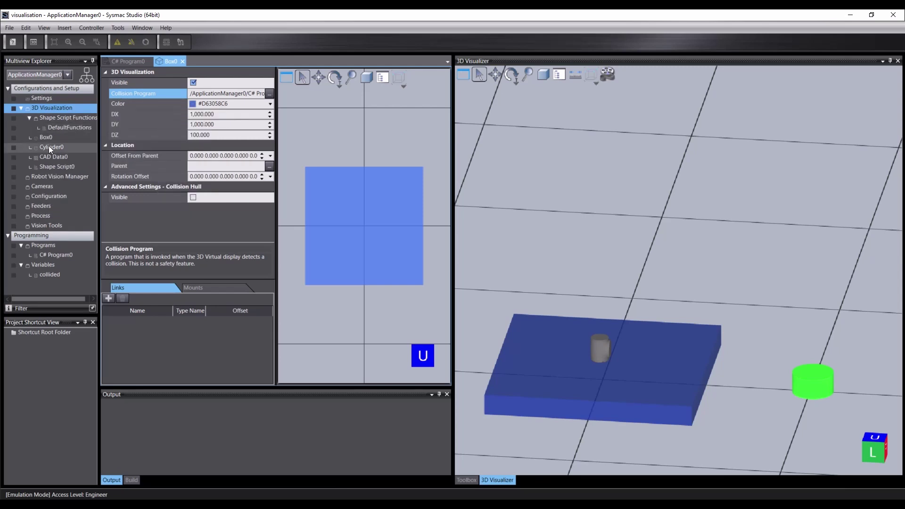
- Open Shape Script0 and replace the default if block in its Render method with a reference to the collided variable
double_click(61, 167)
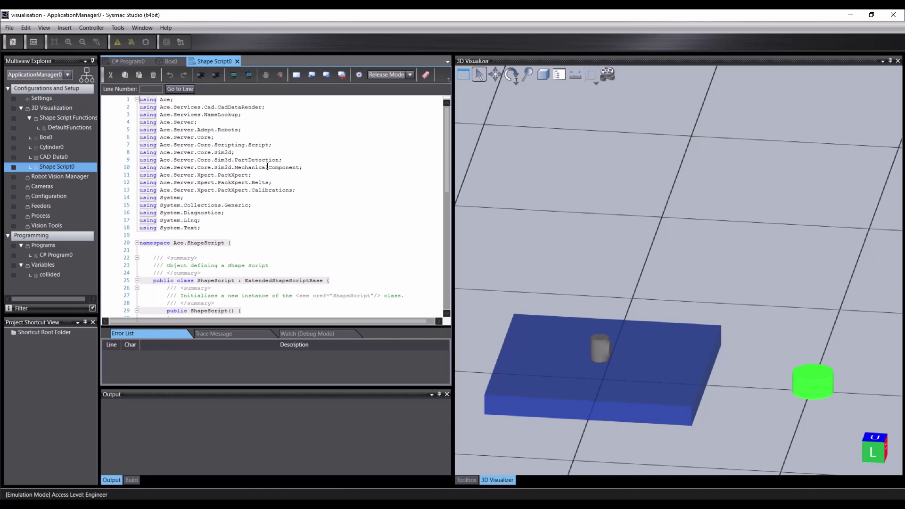
scroll(267, 167, down, 11)
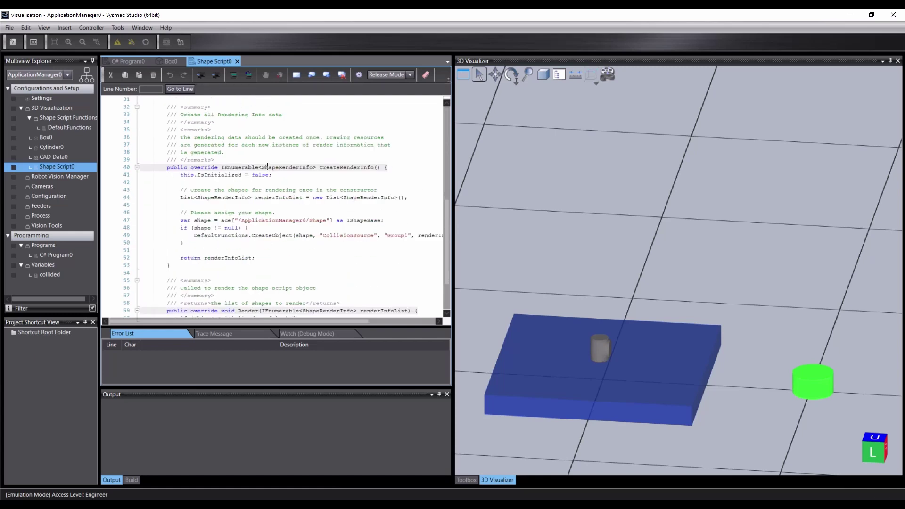
scroll(267, 167, down, 2)
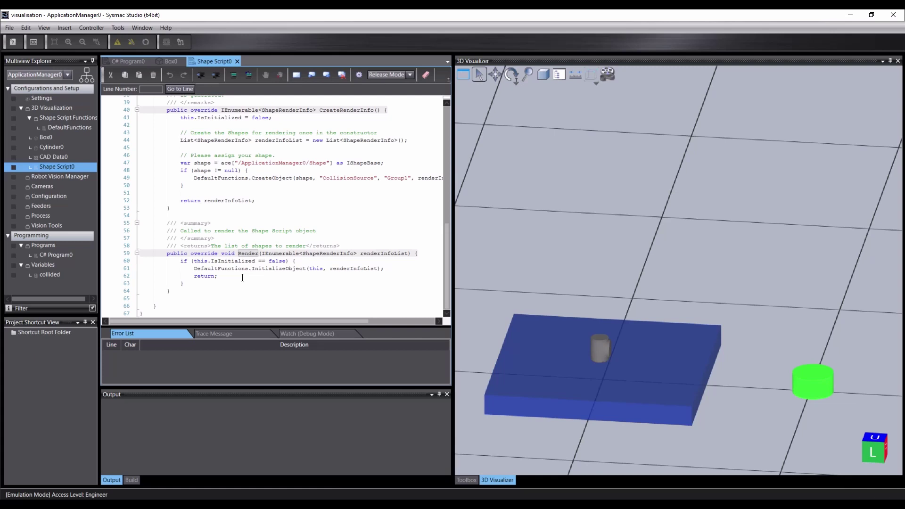
drag(217, 282, 181, 261)
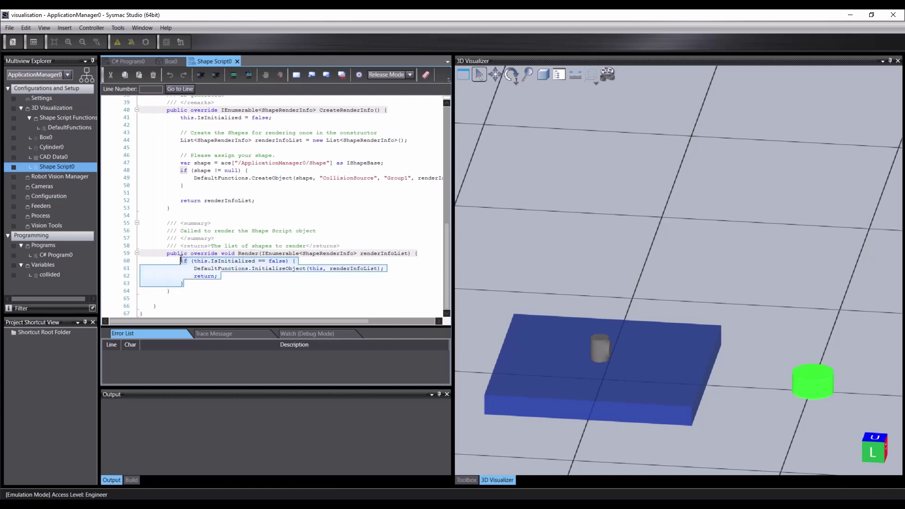
key(Delete)
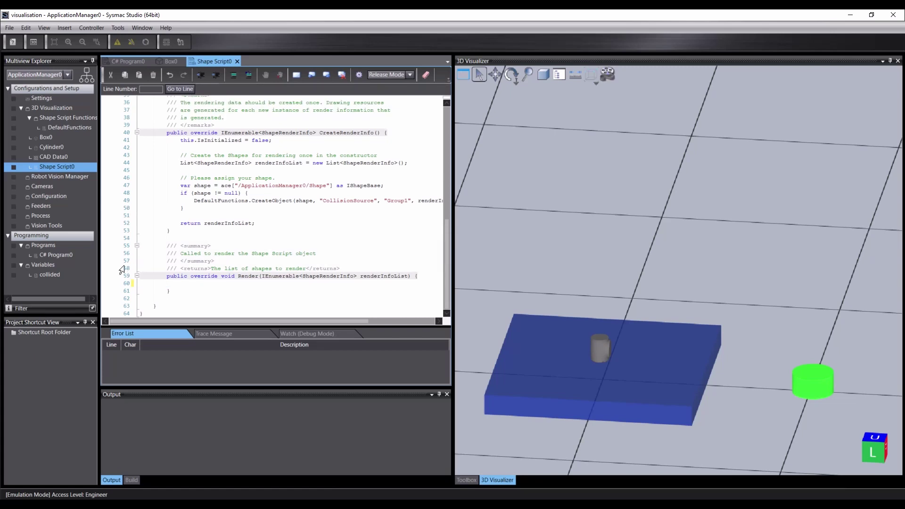
drag(50, 273, 191, 282)
scroll(189, 289, down, 1)
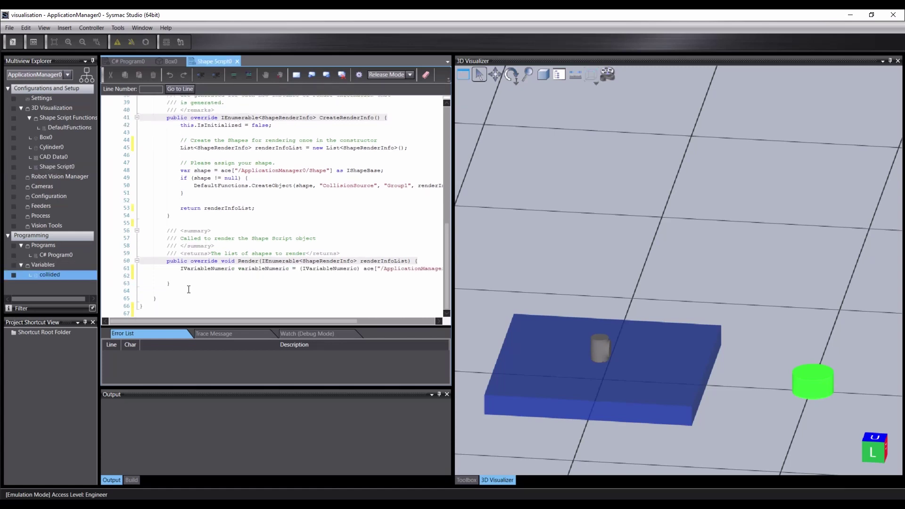
- Add an if (variableNumeric.CurrentValue == 1) block with braces below the variable reference in the Render method
click(249, 279)
text(if ()
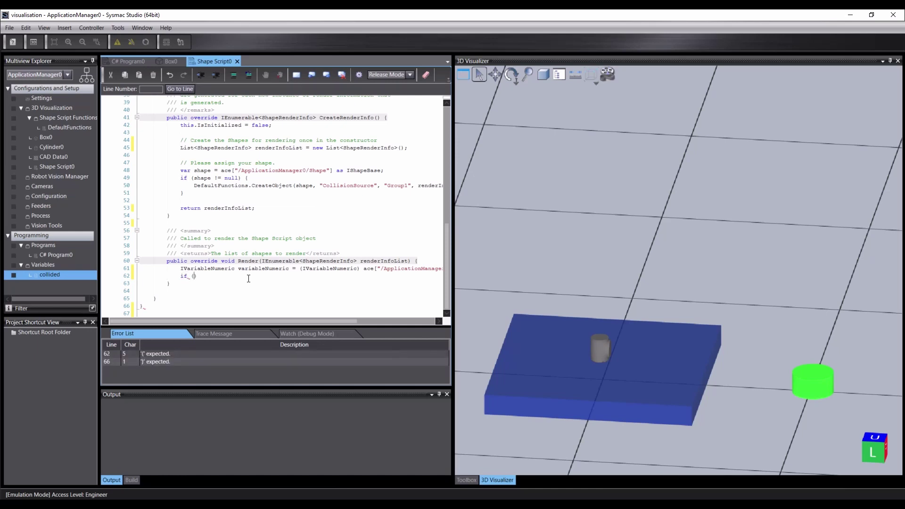
text(variableNumeric))
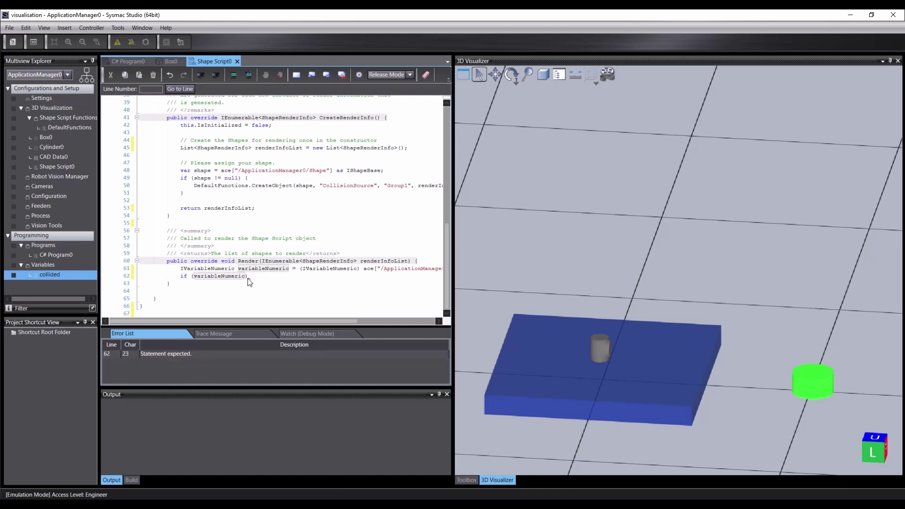
text(.Cu)
key(Return)
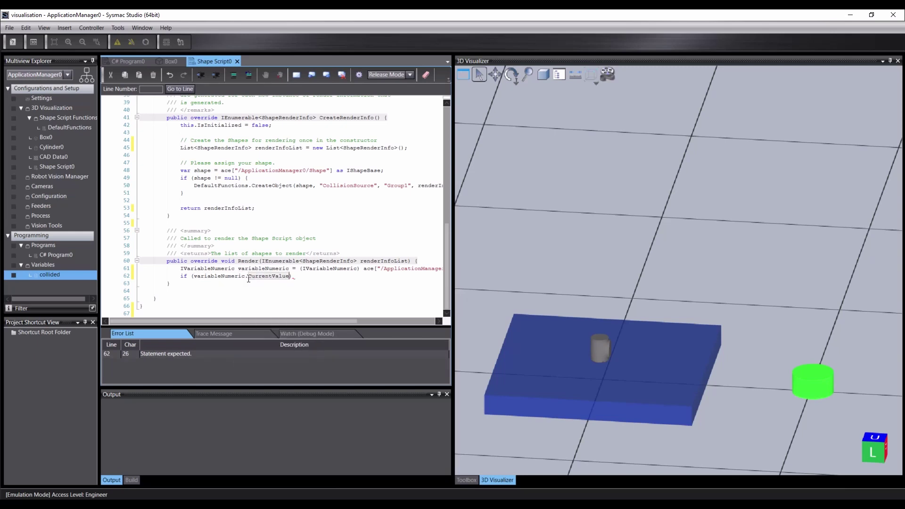
key(BackSpace)
text(== )
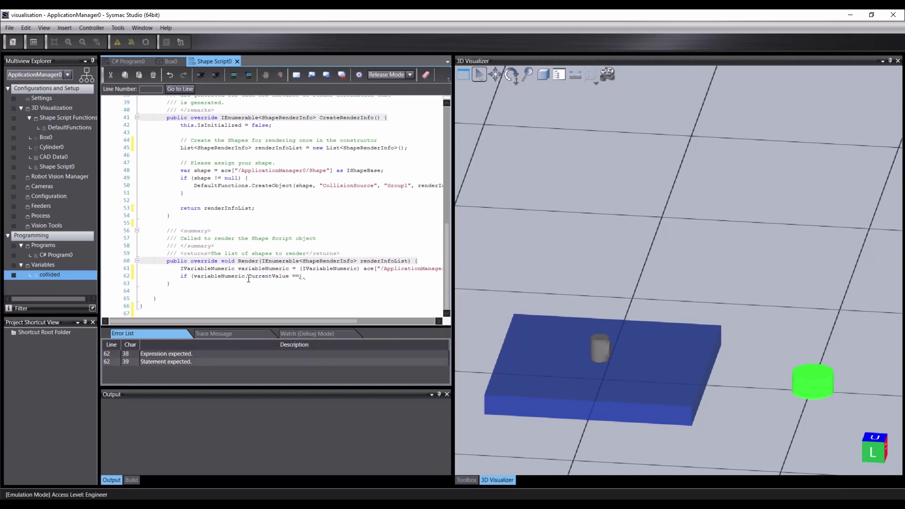
text(1))
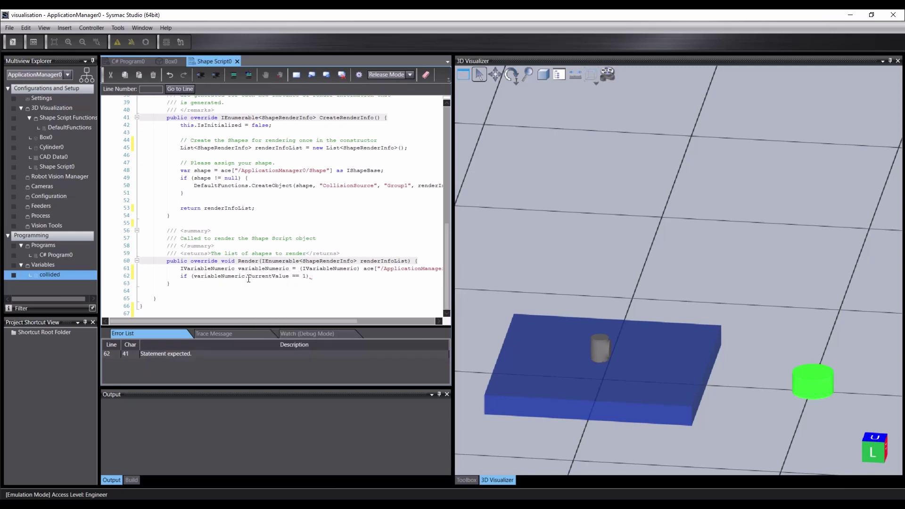
text({)
key(Return)
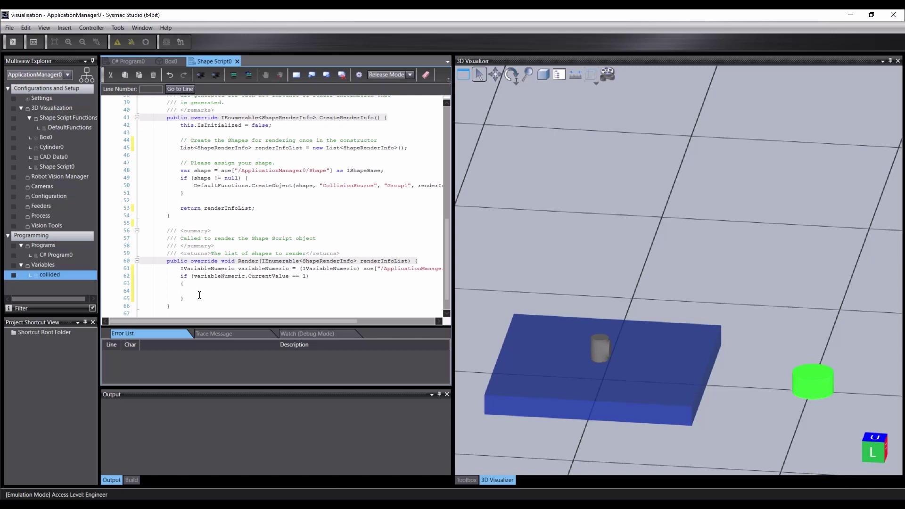
- Insert a reference to Cylinder0 inside the if block of the Render method
click(51, 148)
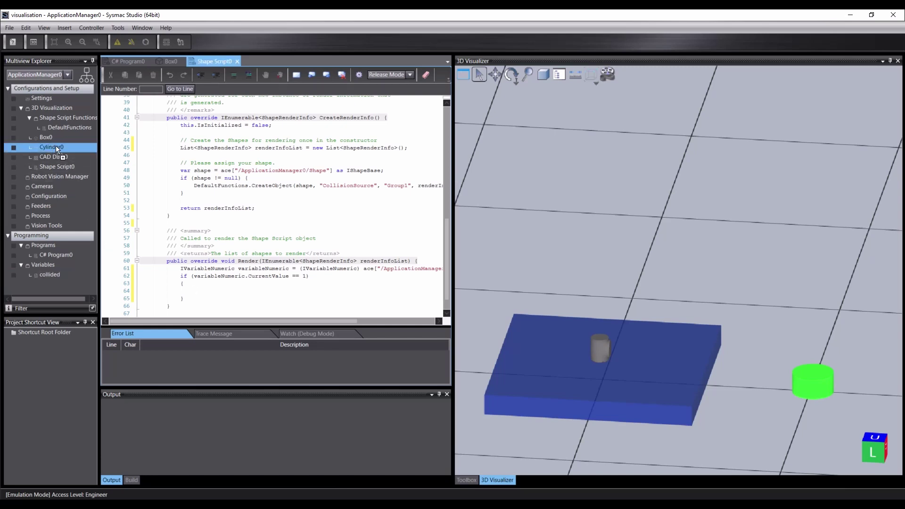
scroll(167, 234, up, 1)
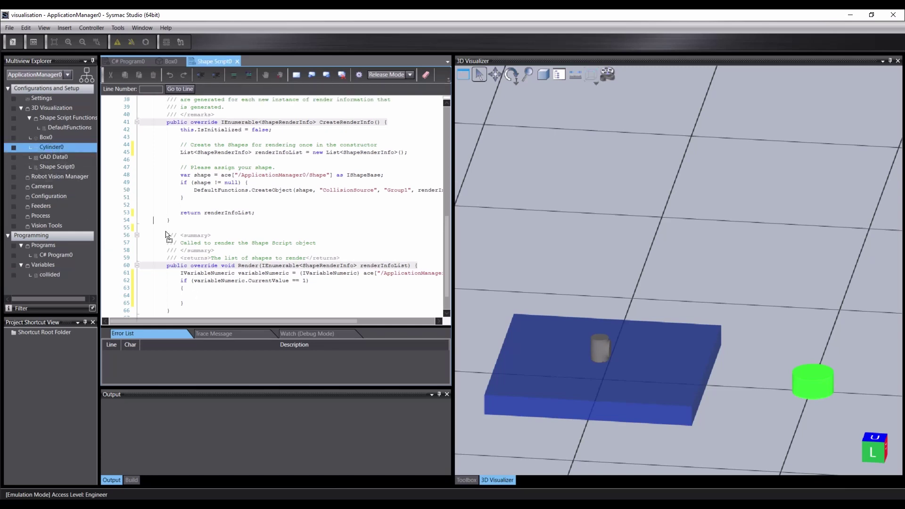
click(205, 297)
text(ICylinder cylinder = (ICylinder) ace["/ApplicationManager0/Cylinder0"];)
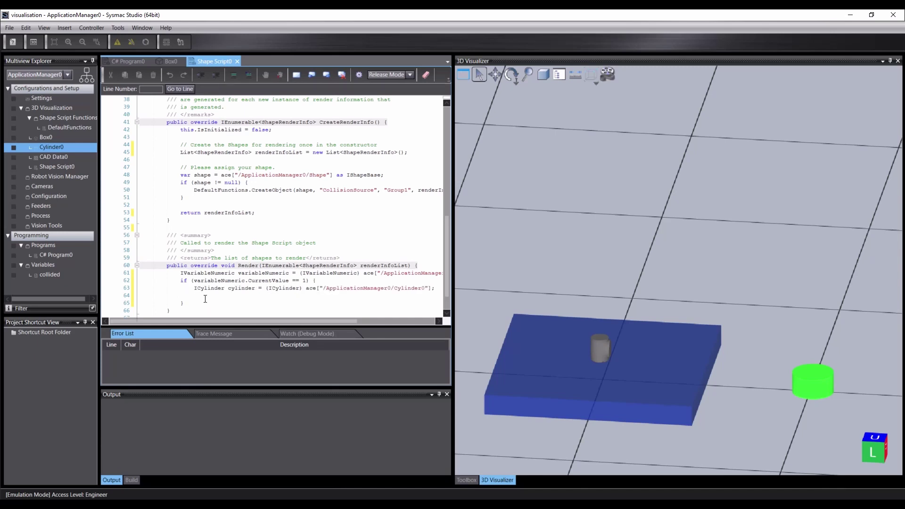
- Add the line cylinder.Height = 1000; below the cylinder reference inside the if block
scroll(194, 277, down, 1)
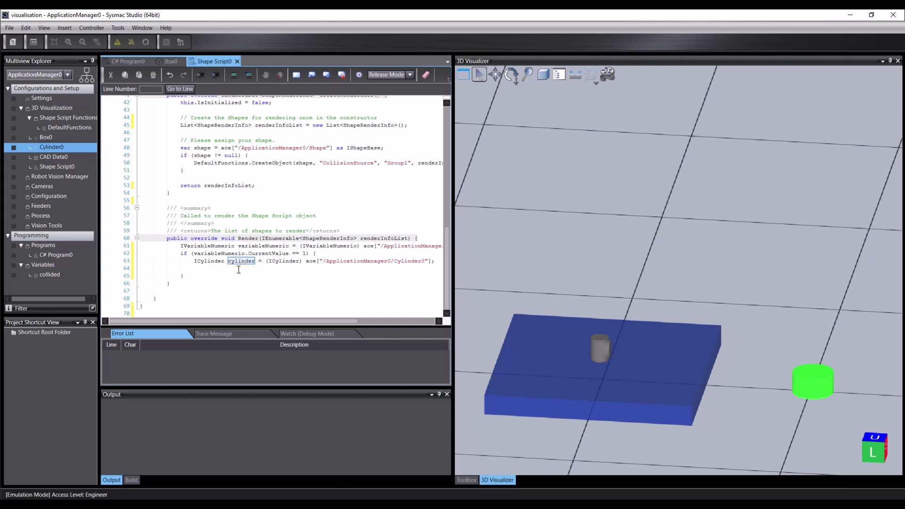
text(cylinder)
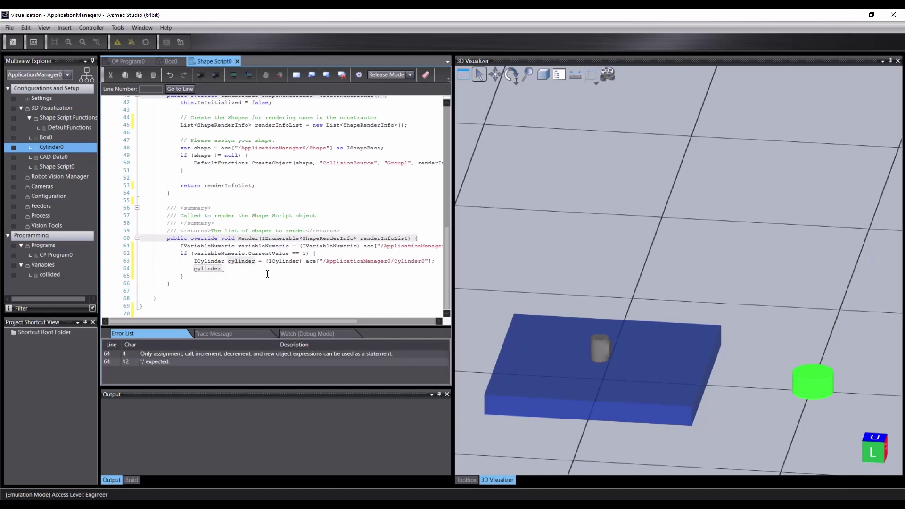
text(.Height)
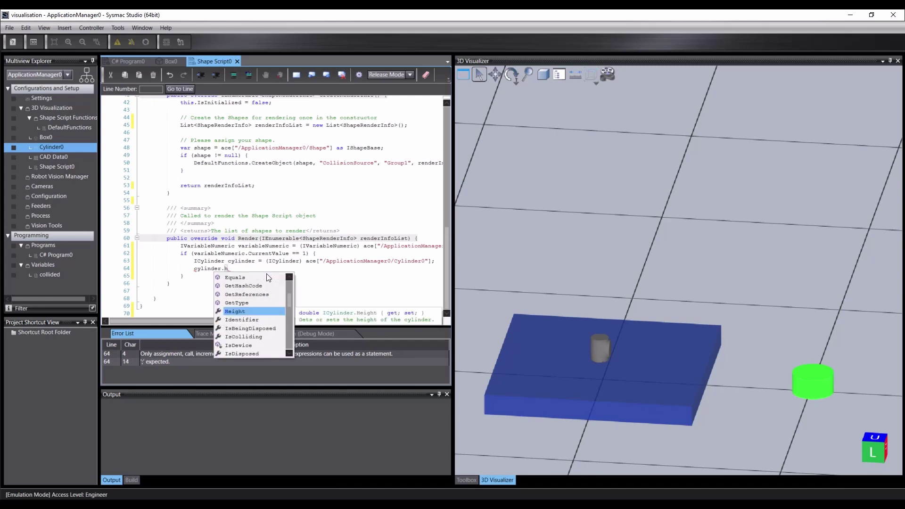
text( =)
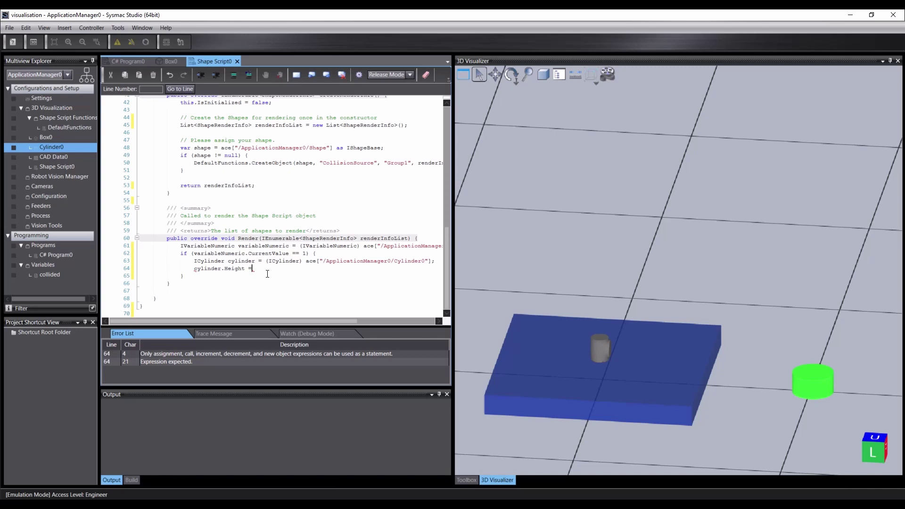
text(1000)
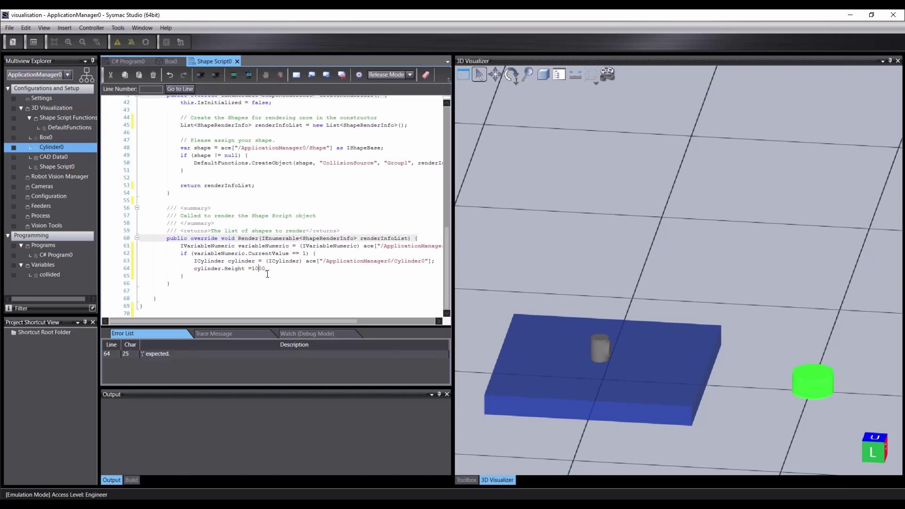
text( ;)
mouse_move(231, 253)
- Add a Shape Script Sequence object to the 3D Visualization
right_click(57, 109)
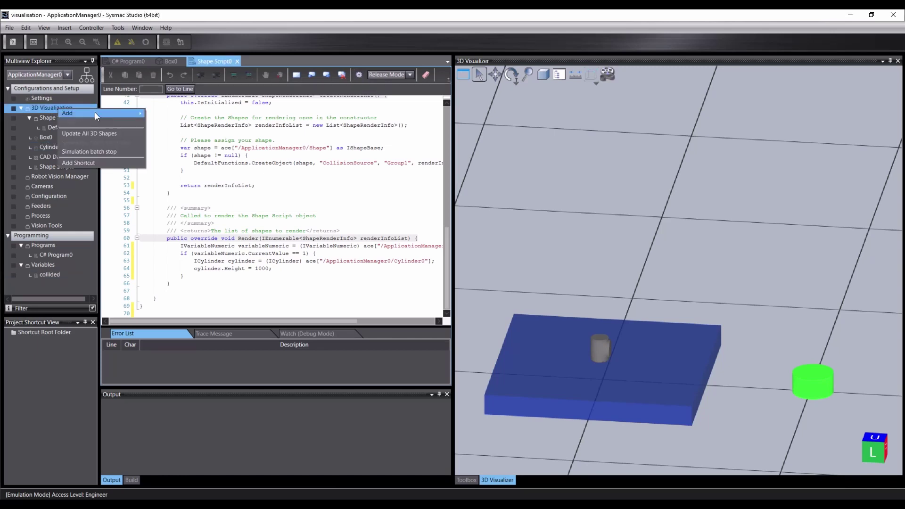
mouse_move(119, 115)
click(181, 190)
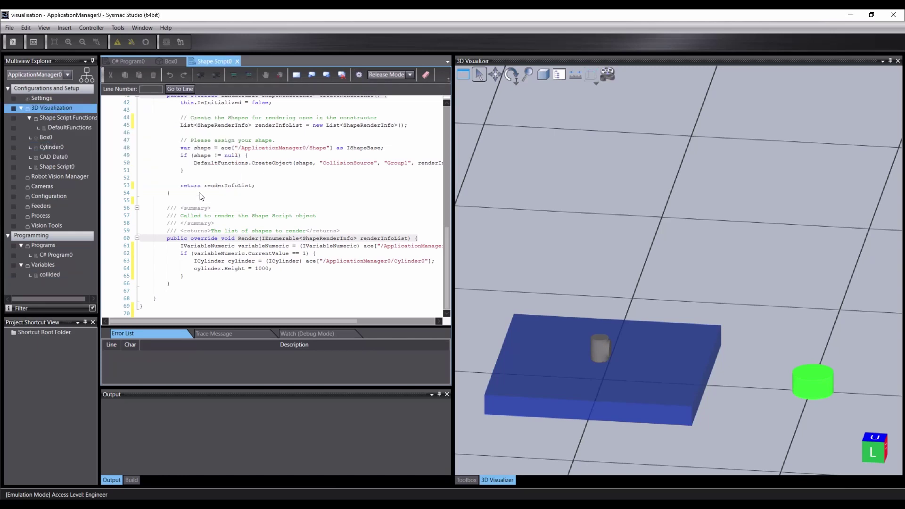
- Assign Shape Script0 as the shape script of Shape Script Sequence0 and execute the sequence
double_click(67, 176)
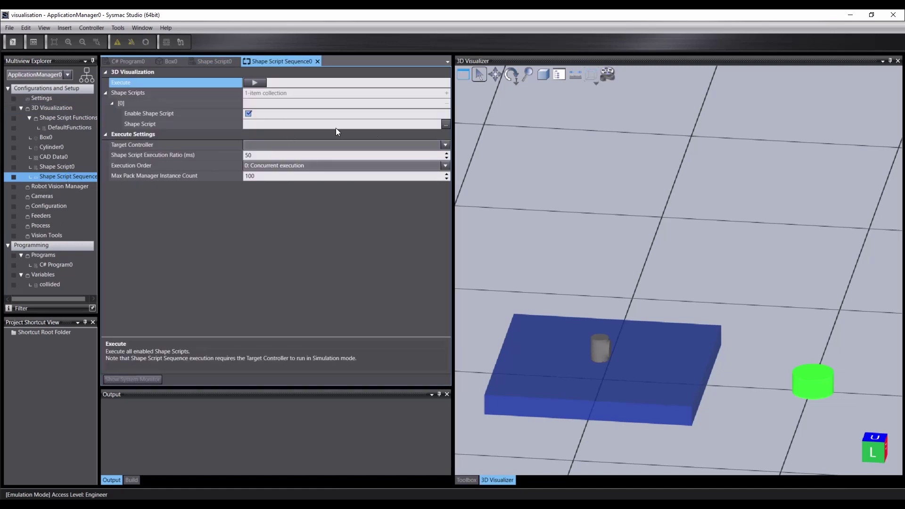
click(446, 124)
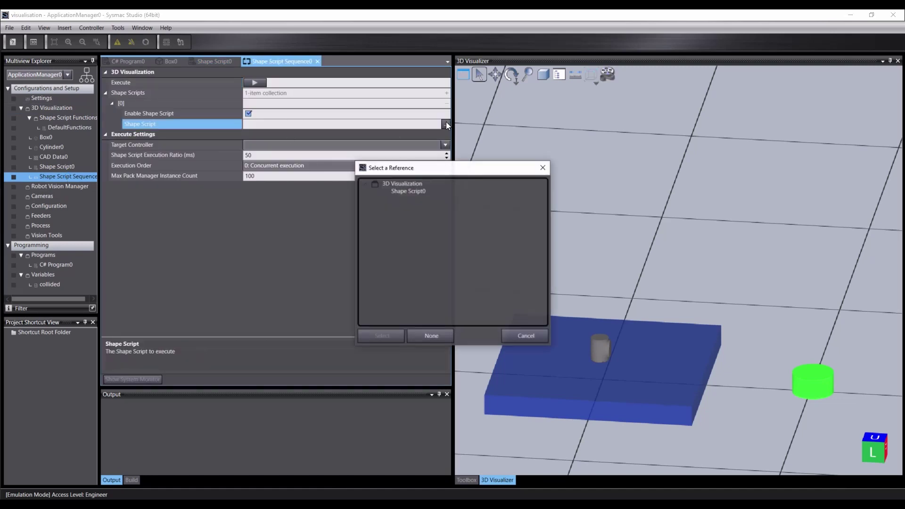
click(417, 192)
click(380, 335)
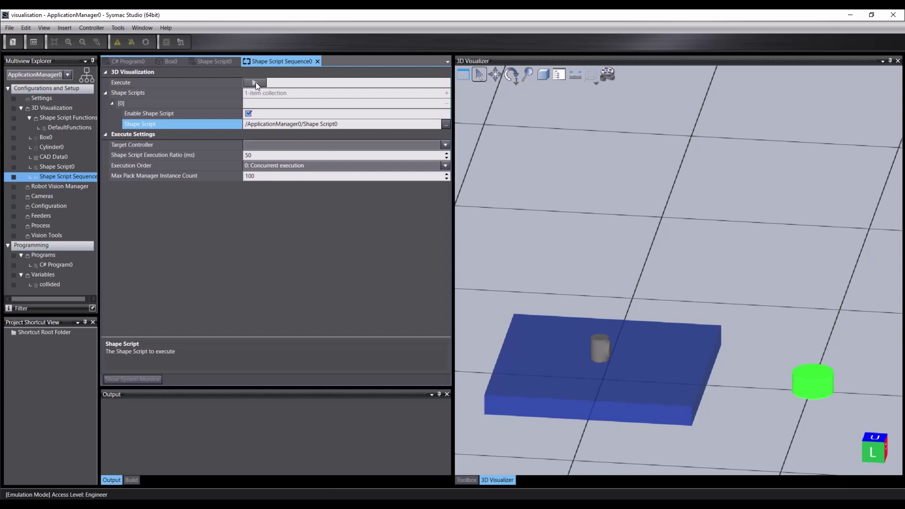
click(255, 82)
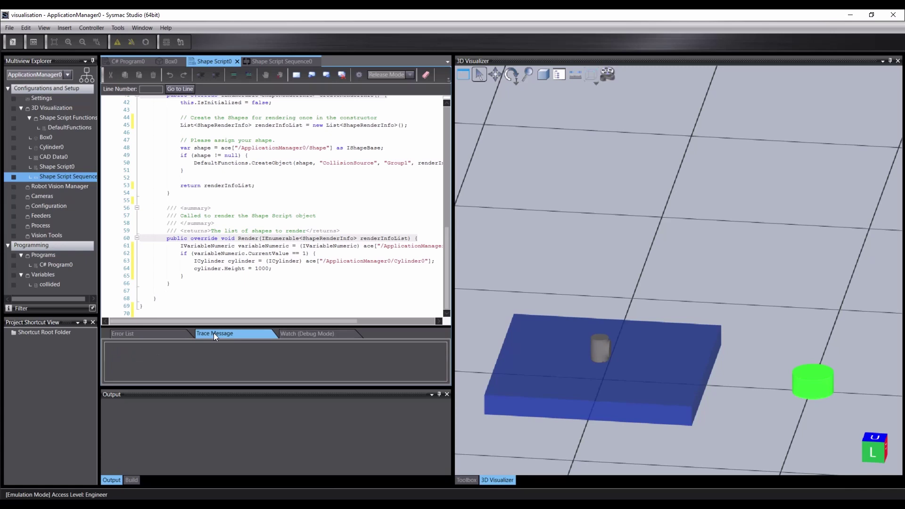
- Reset the physics position of CAD Data0 in the Scene Graph's collision filter
click(556, 75)
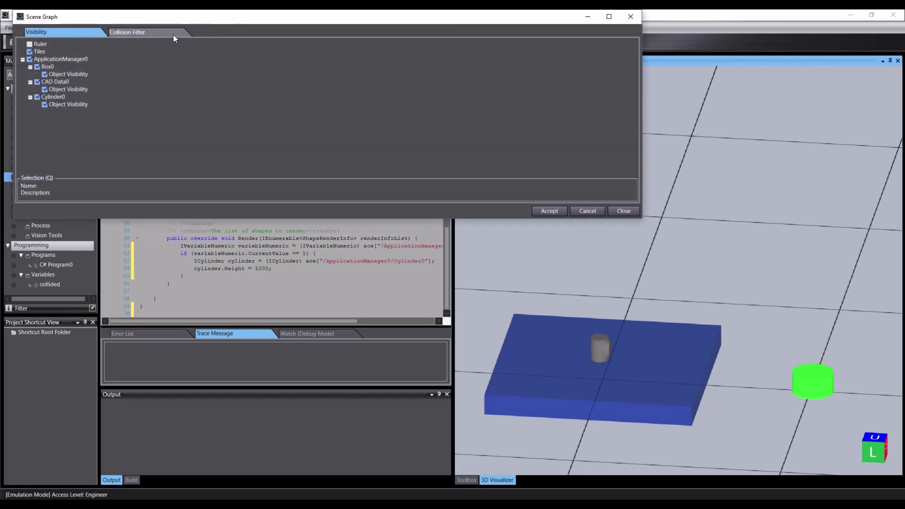
click(180, 32)
click(280, 137)
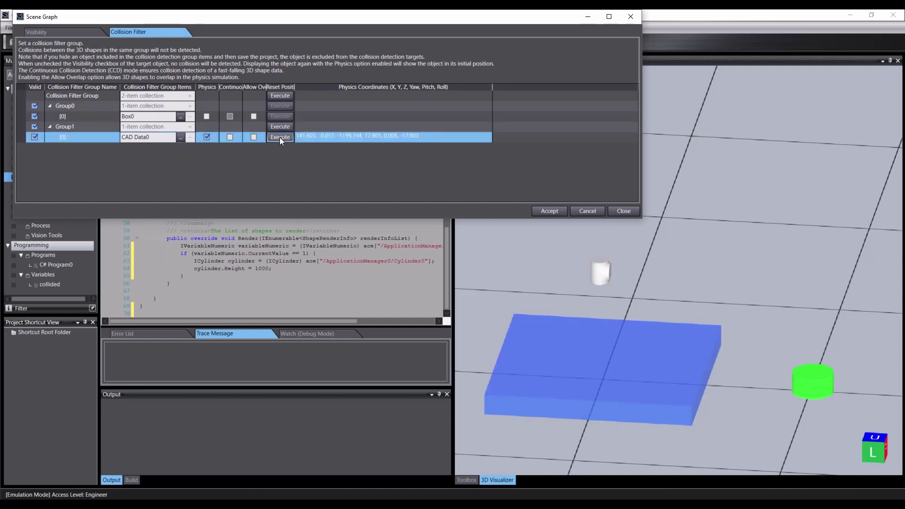